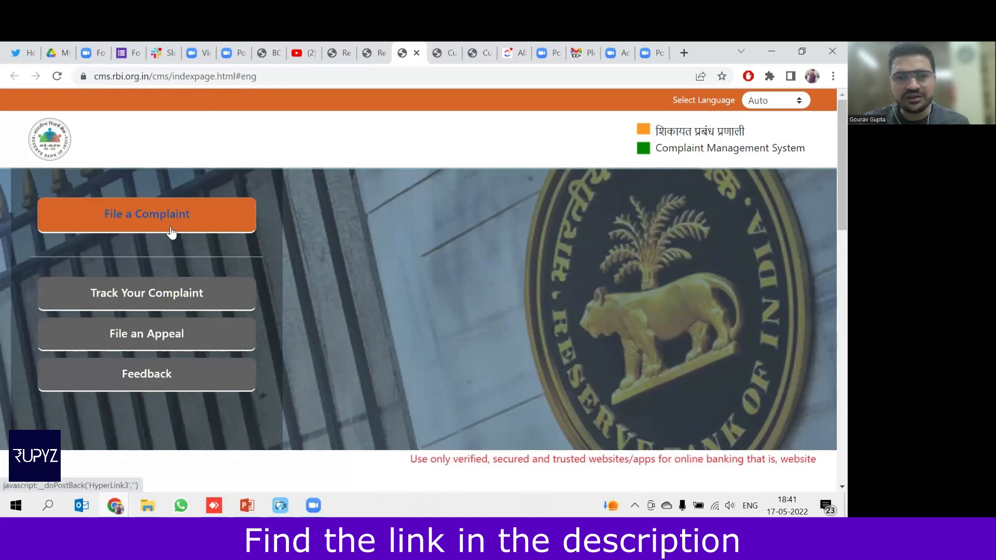
Start a new complaint and enter the displayed captcha code to reach Complainant Details.
click(176, 232)
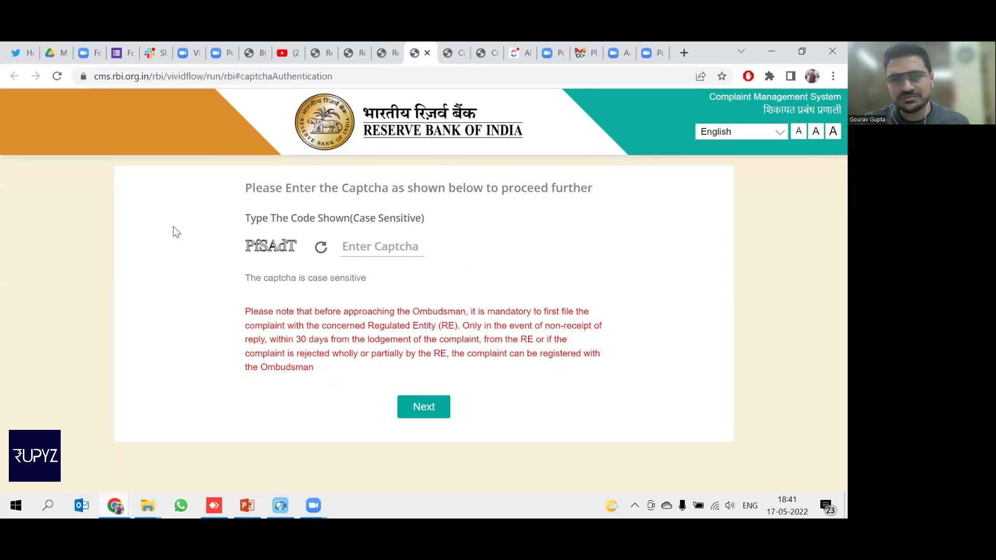
click(382, 249)
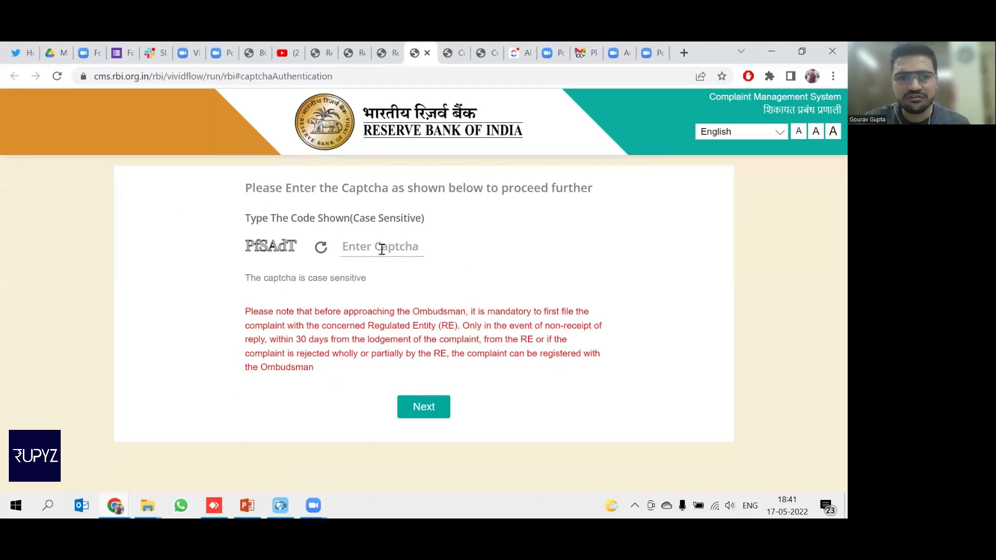
text(PfSAdT)
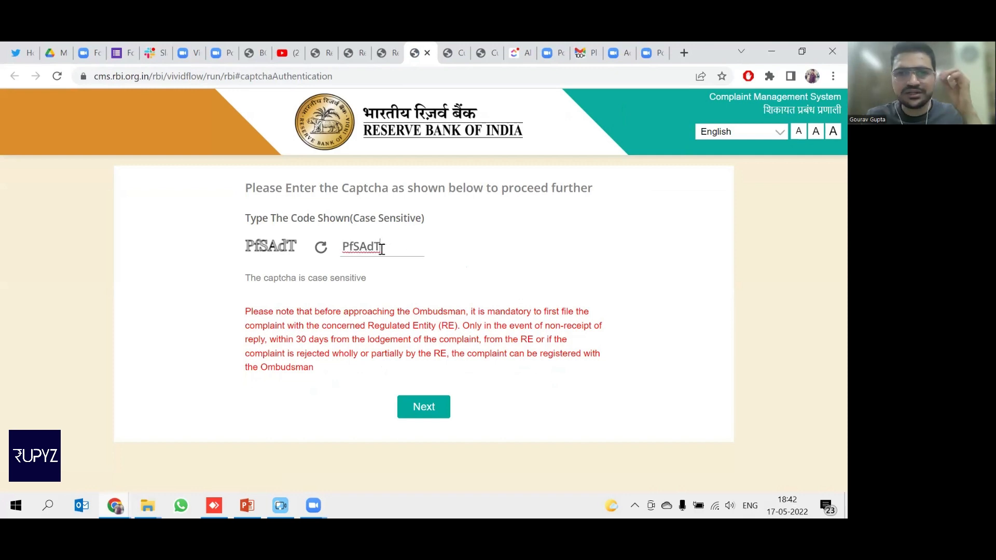
click(428, 415)
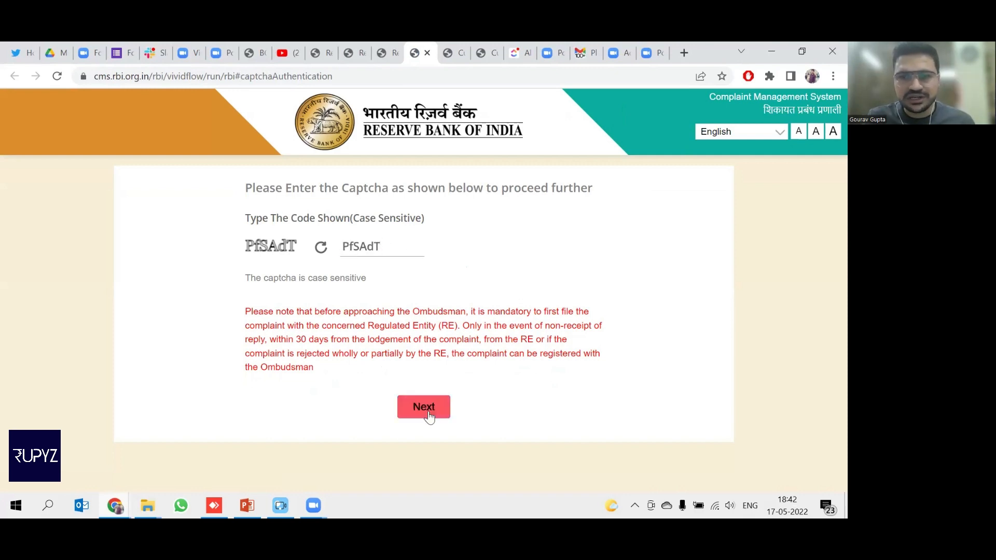
Enter the complainant's full name and mobile number in the form.
click(250, 254)
text(gourav)
key(BackSpace)
key(BackSpace)
key(BackSpace)
key(BackSpace)
key(BackSpace)
key(BackSpace)
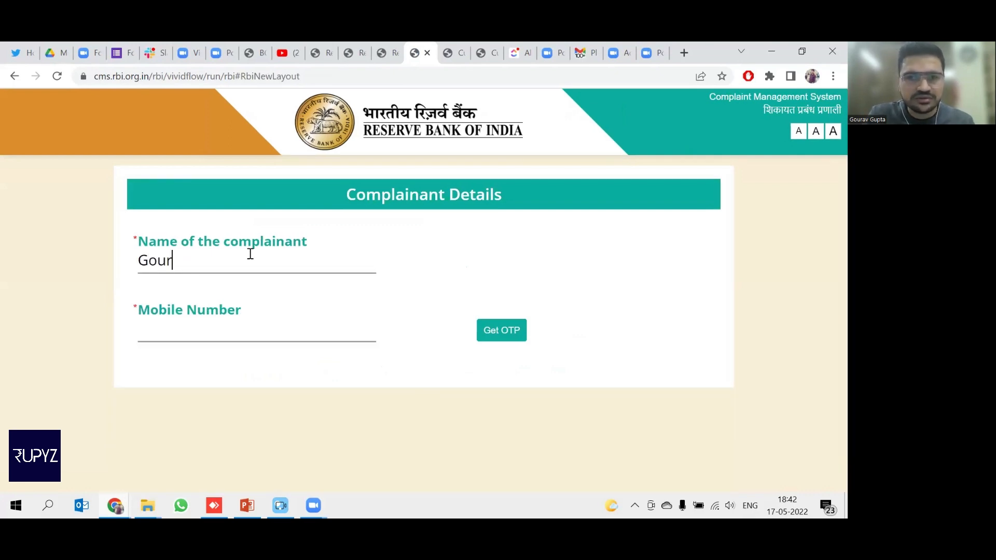
key(Tab)
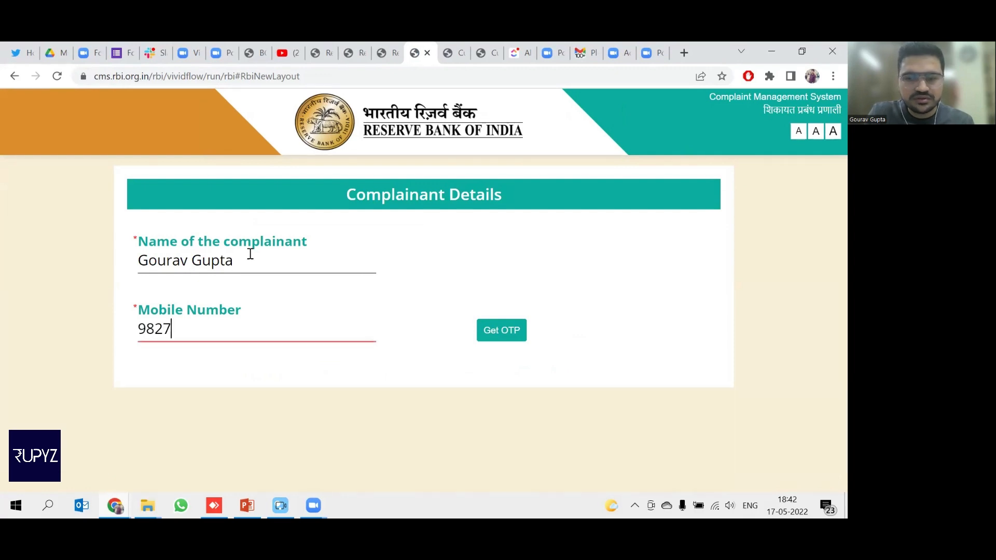
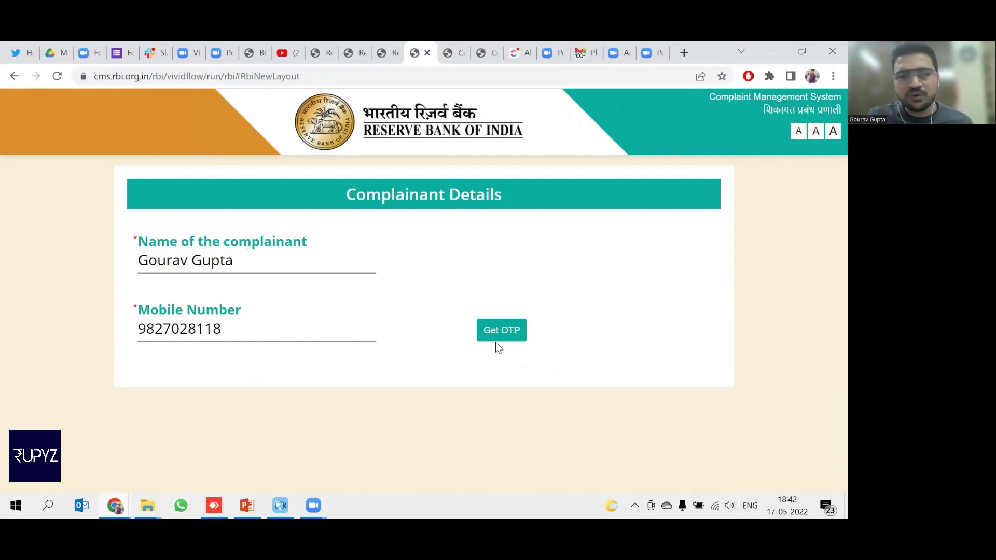
Switch to the browser tab with the already OTP-verified form.
click(444, 44)
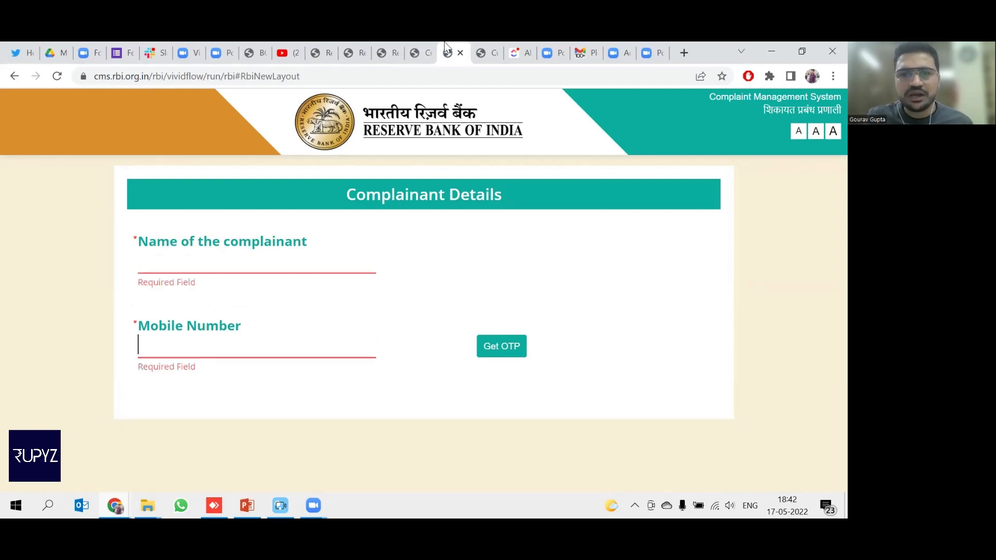
click(482, 52)
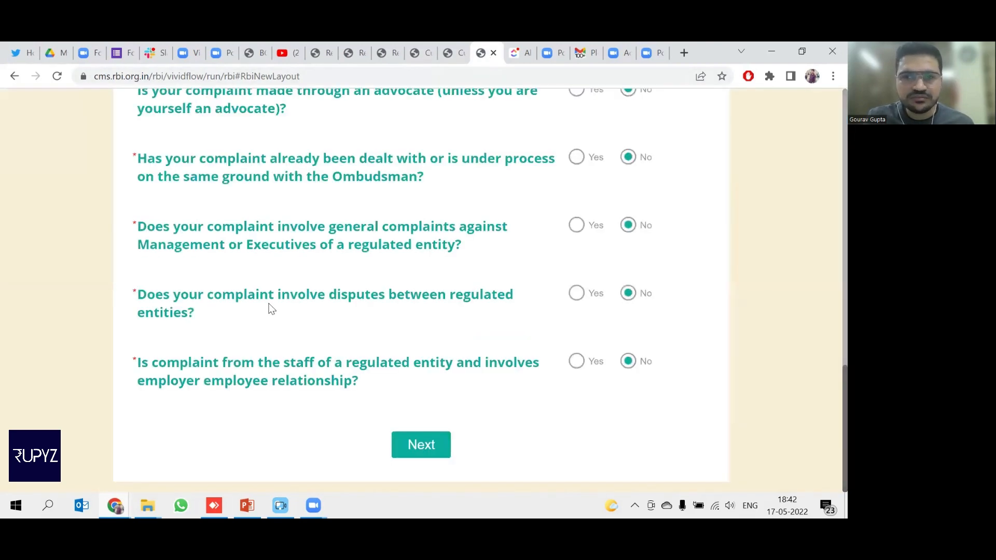
scroll(266, 307, up, 10)
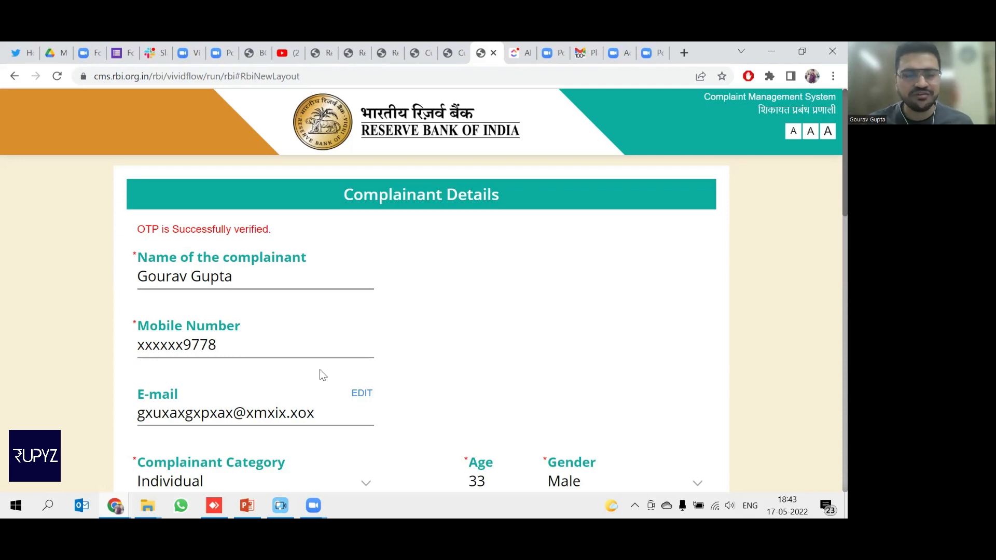
Keep Individual as the complainant category.
click(275, 281)
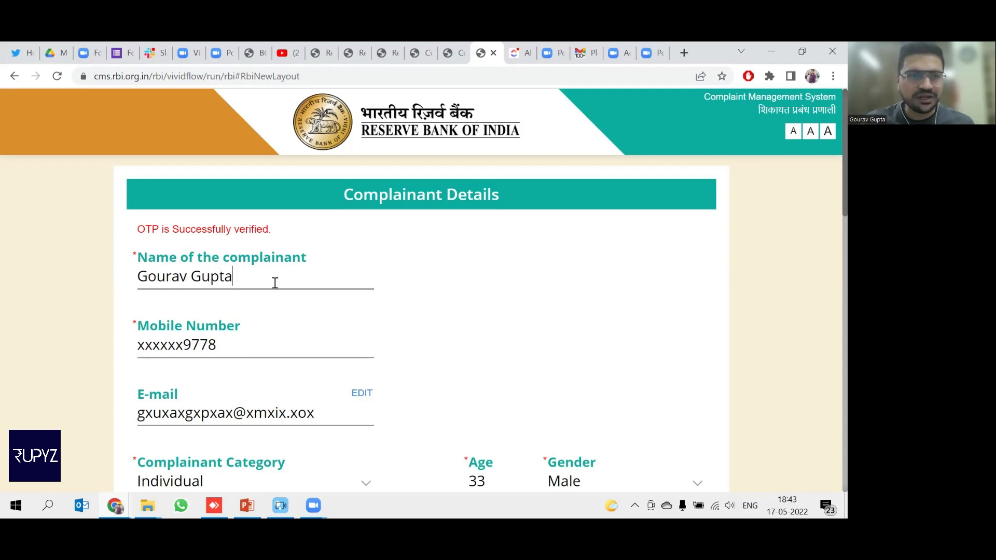
scroll(278, 342, down, 2)
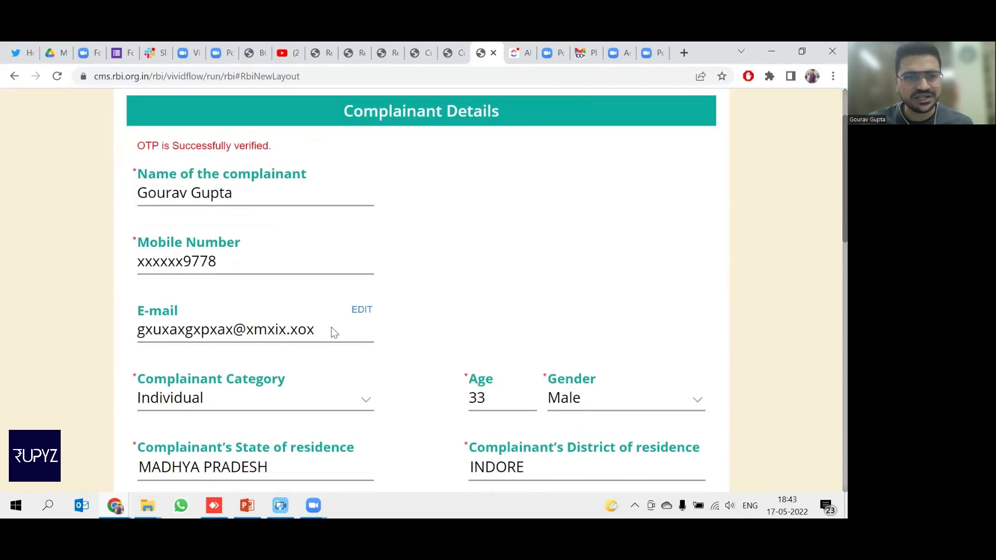
scroll(332, 332, down, 1)
click(315, 332)
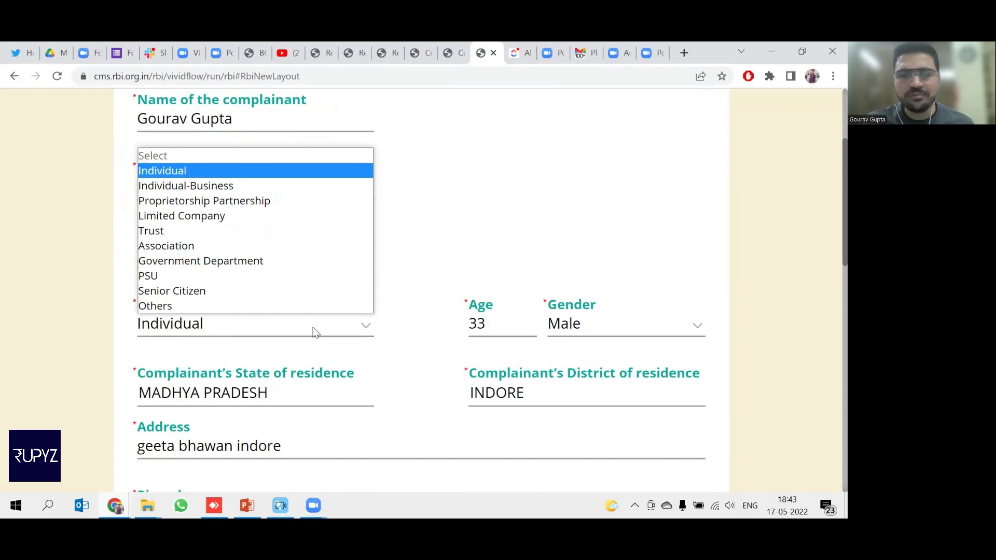
click(263, 170)
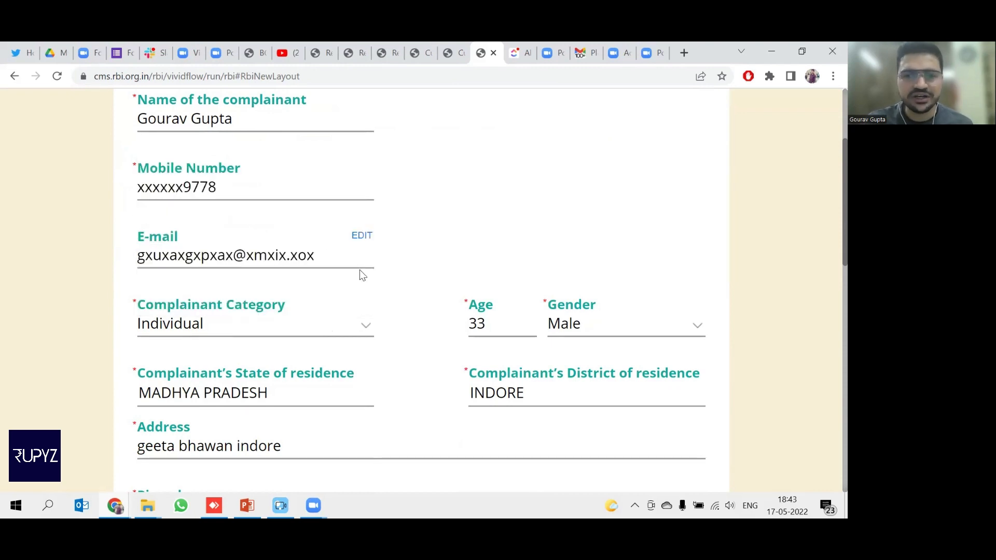
Check gender Male and keep INDORE as the district, then reach Regulated Entity.
click(610, 328)
scroll(311, 314, down, 2)
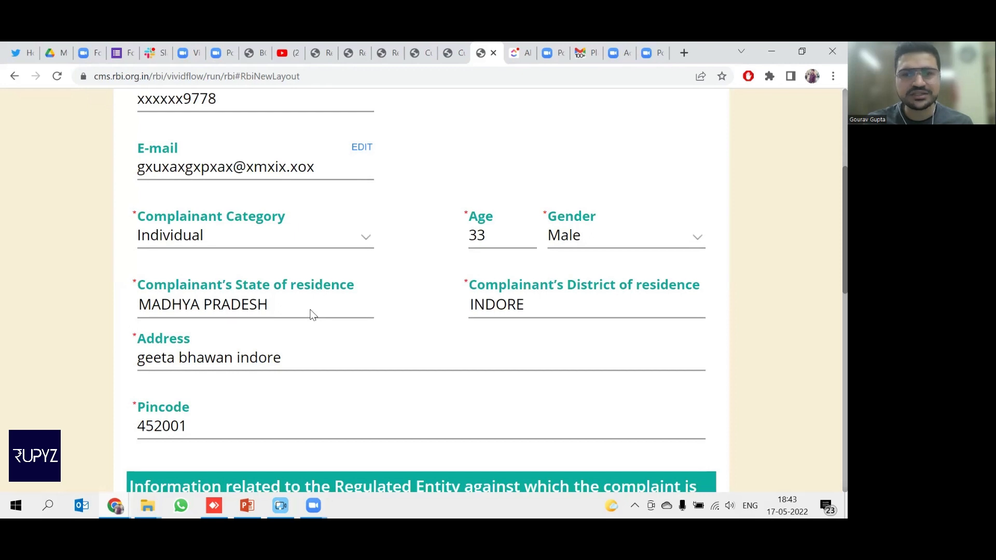
click(547, 320)
click(369, 313)
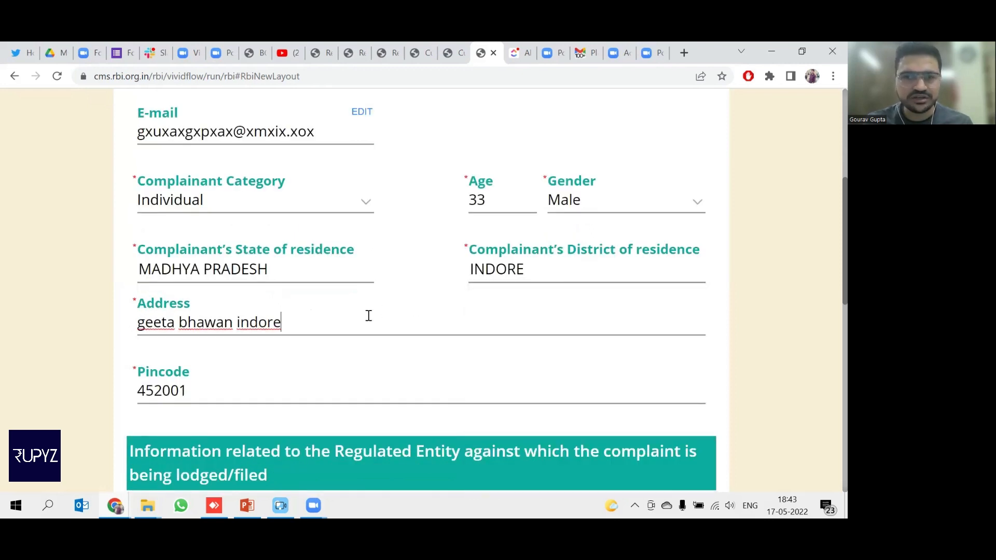
scroll(367, 315, down, 2)
scroll(367, 316, down, 3)
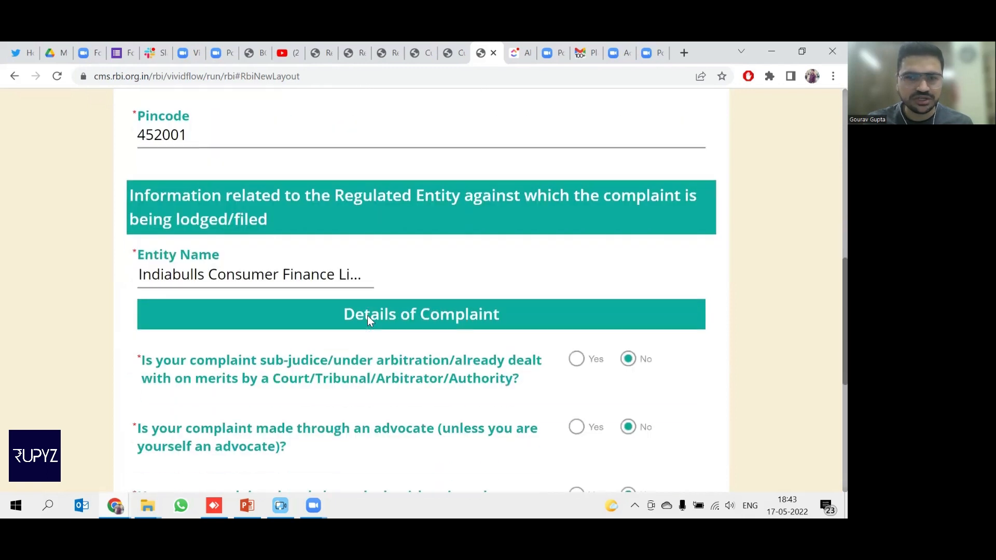
Filter entities with 'ivl' and choose Indiabulls Consumer Finance Limited (Earlier name-IVL Finance Limited).
click(258, 264)
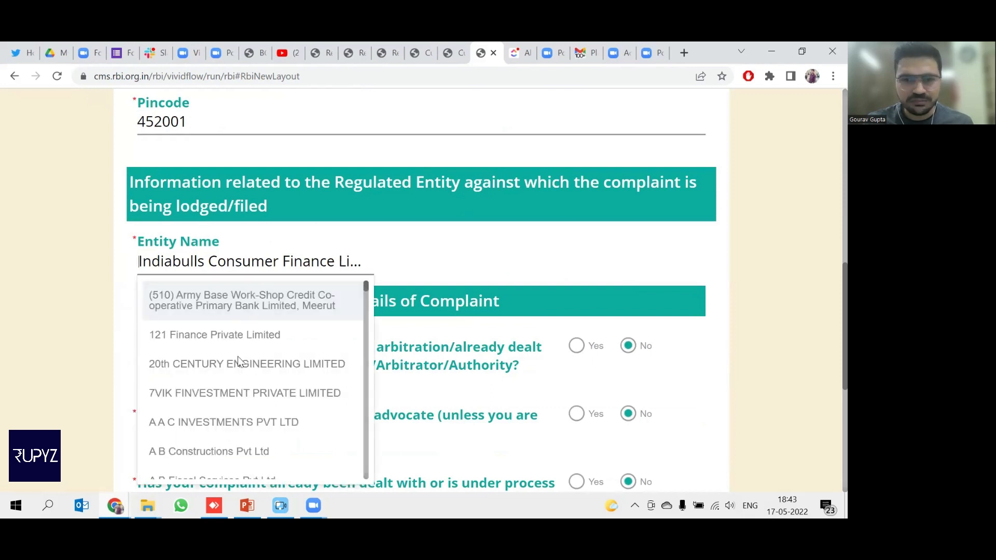
scroll(239, 362, down, 2)
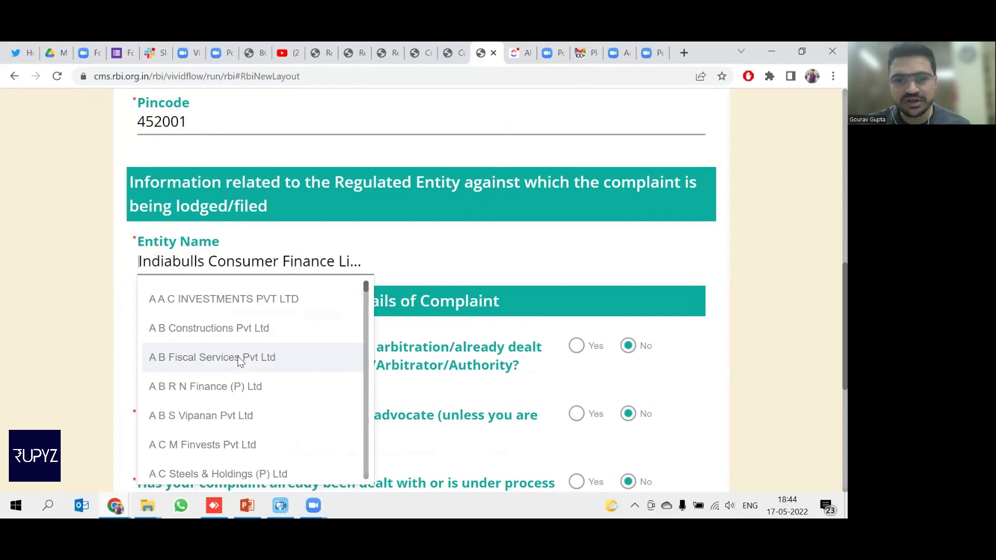
click(308, 262)
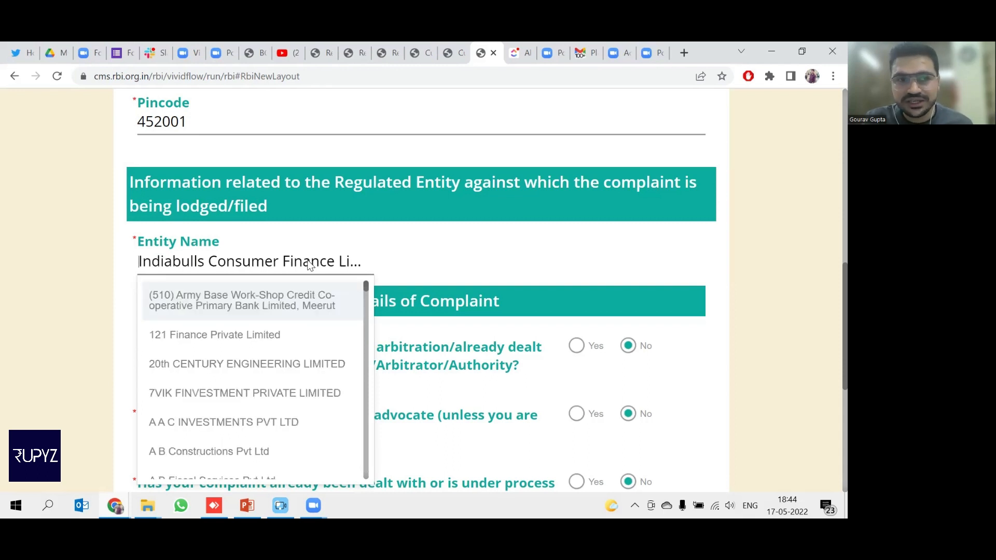
click(309, 264)
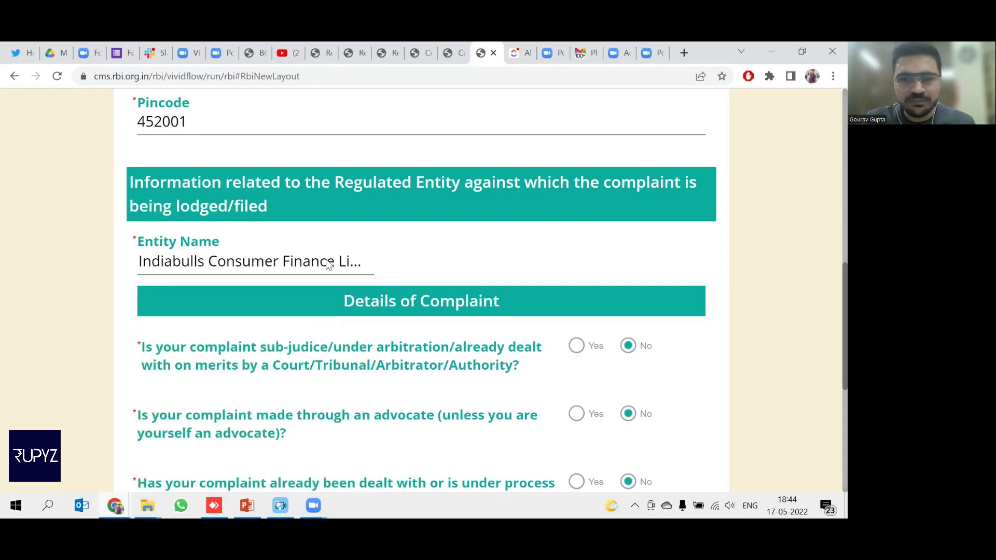
click(342, 264)
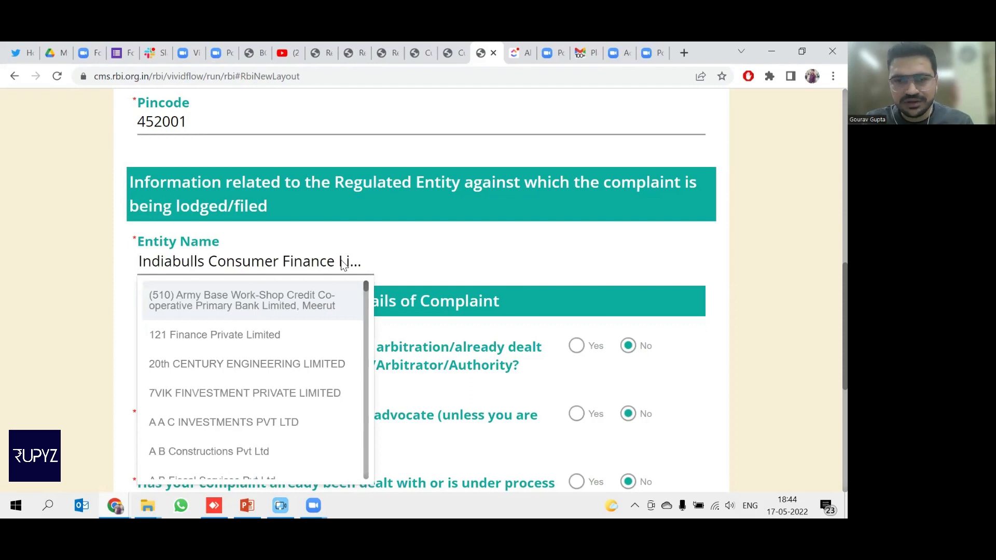
click(343, 265)
click(361, 265)
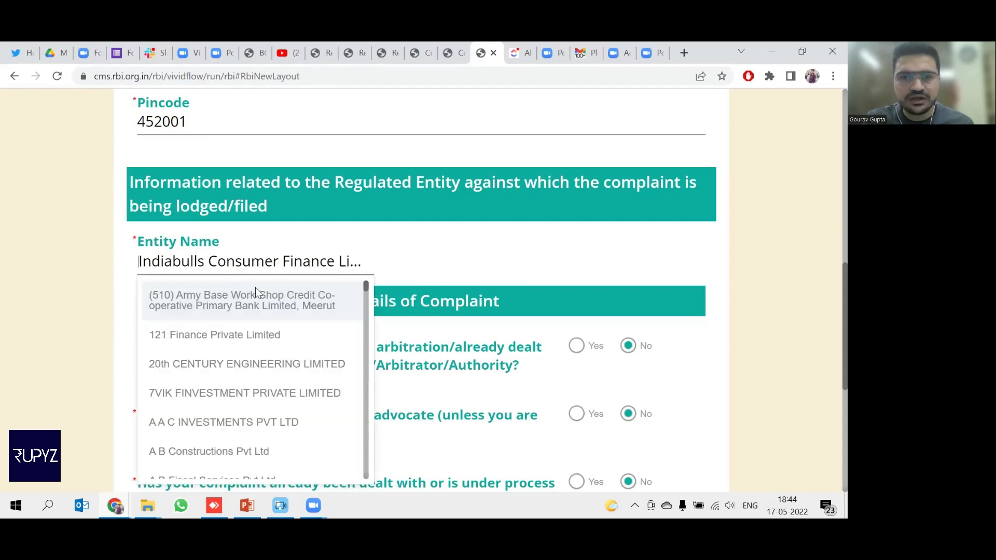
text(ivl)
scroll(284, 218, up, 6)
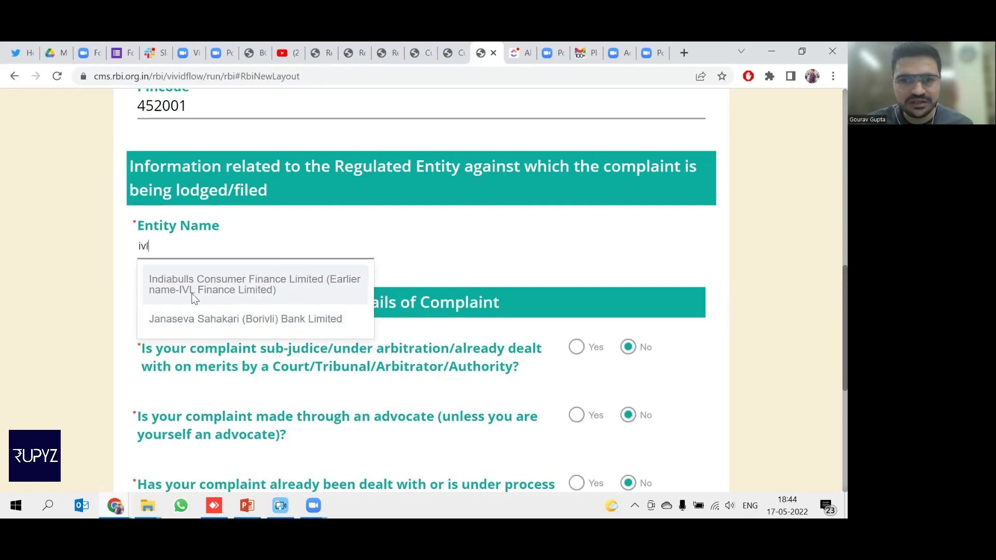
click(227, 294)
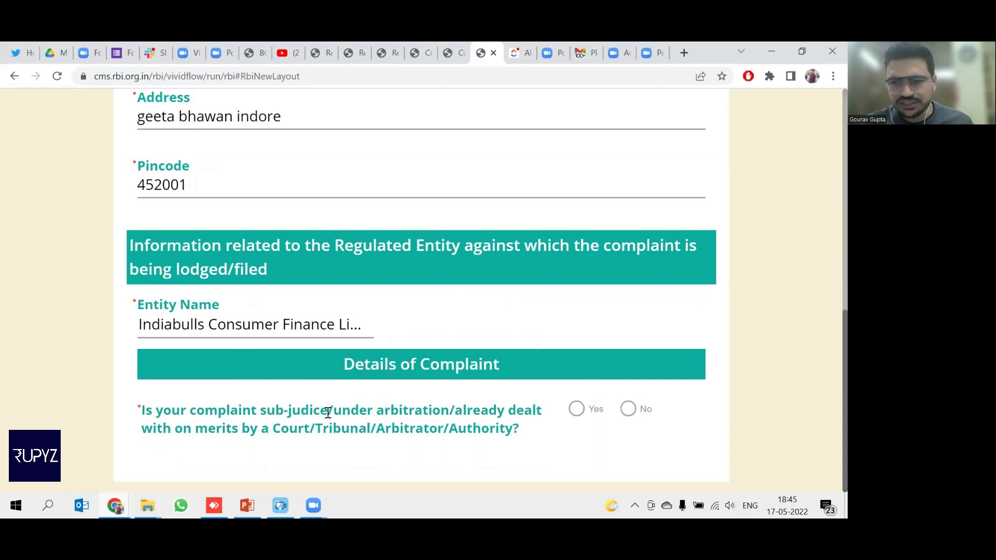
Answer No to the sub-judice, advocate and already-with-Ombudsman questions.
click(628, 409)
scroll(633, 414, down, 1)
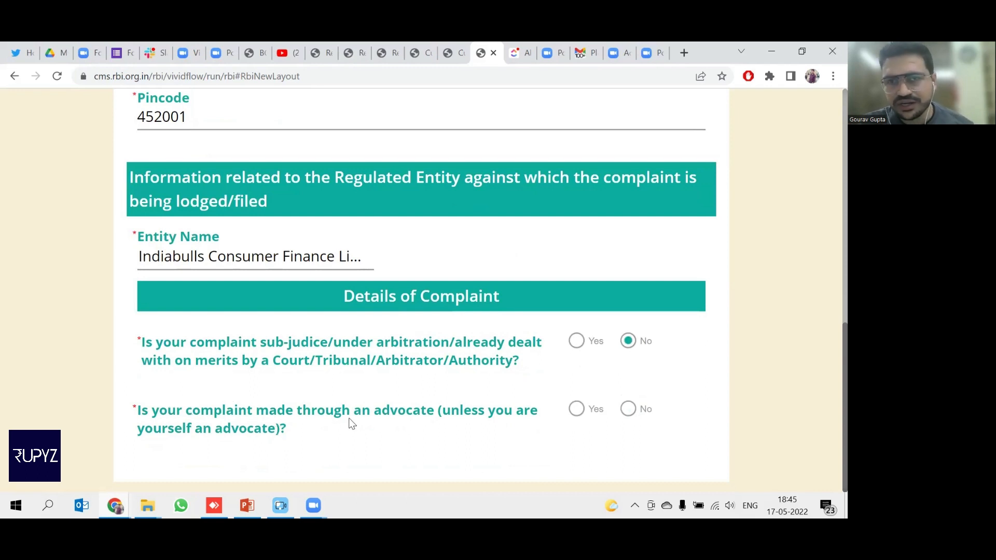
click(626, 415)
scroll(625, 414, down, 1)
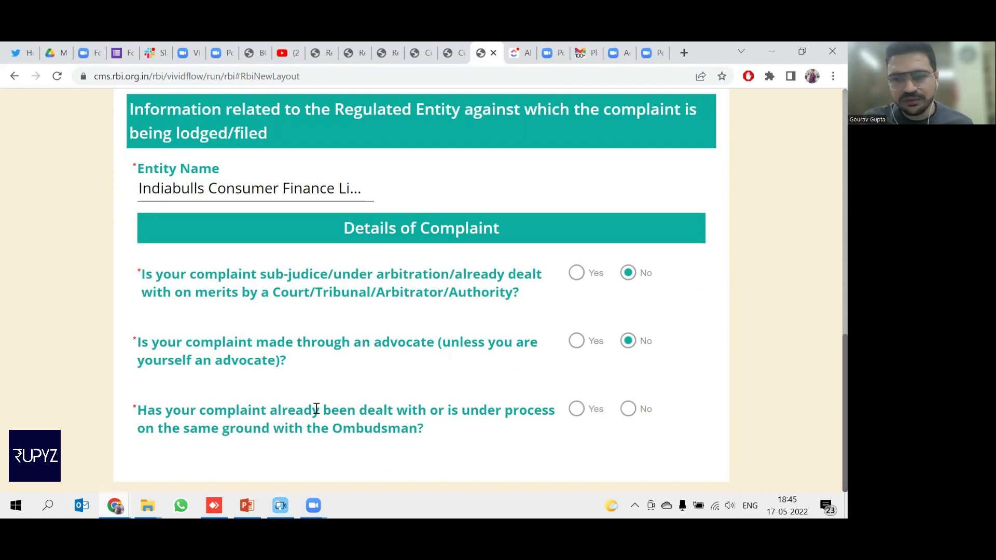
click(628, 412)
scroll(627, 413, down, 1)
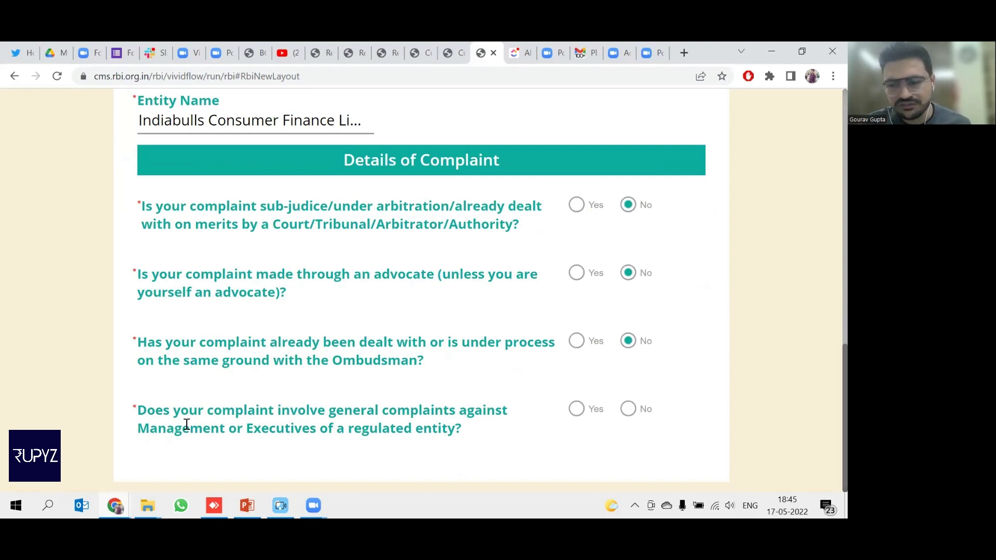
Answer No to the management, inter-entity dispute and staff questions, then go Next.
click(629, 412)
scroll(628, 416, down, 1)
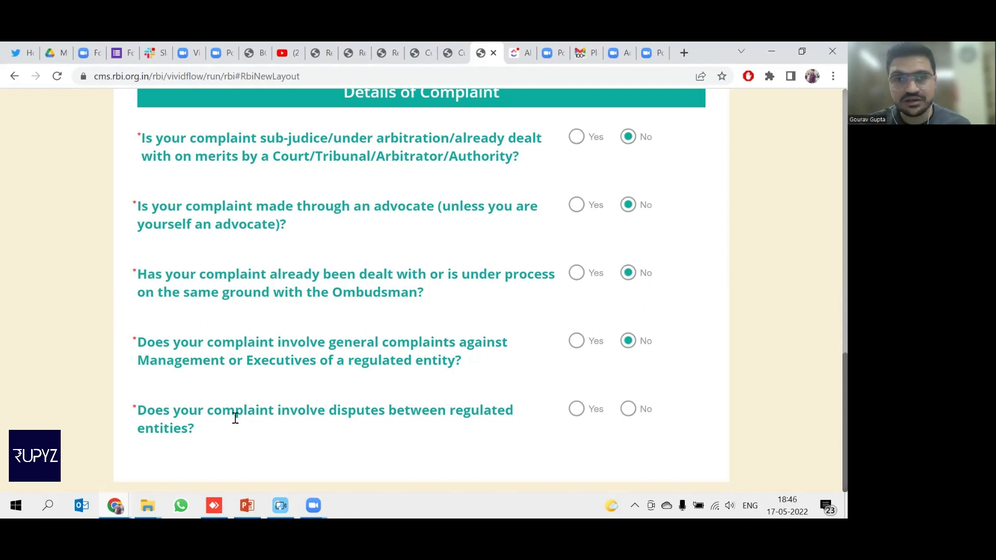
click(624, 412)
scroll(622, 413, down, 2)
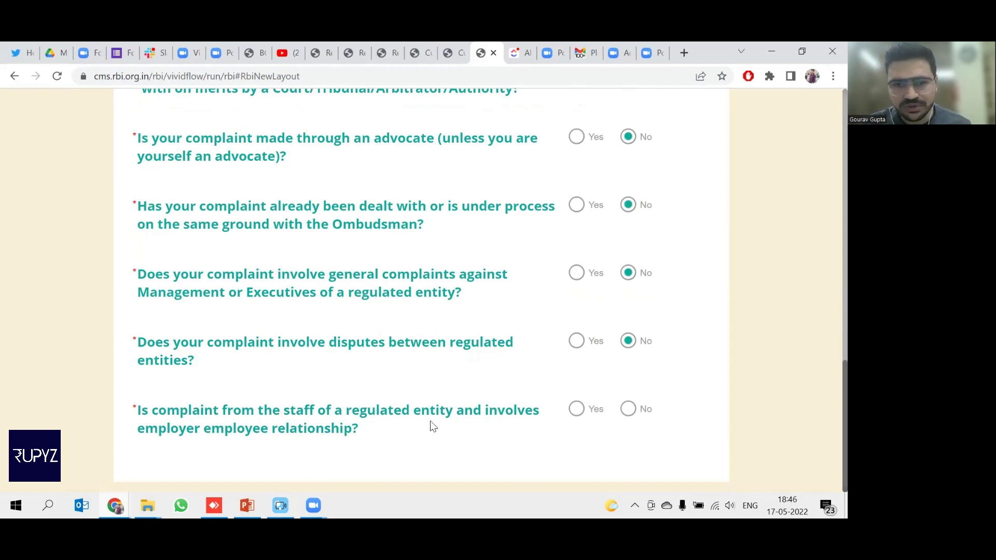
click(628, 409)
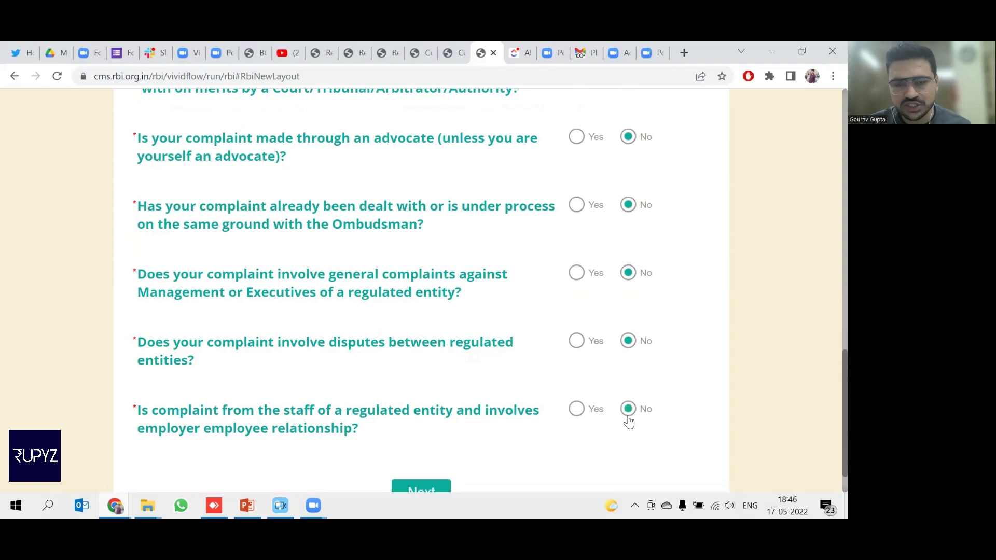
scroll(627, 418, down, 1)
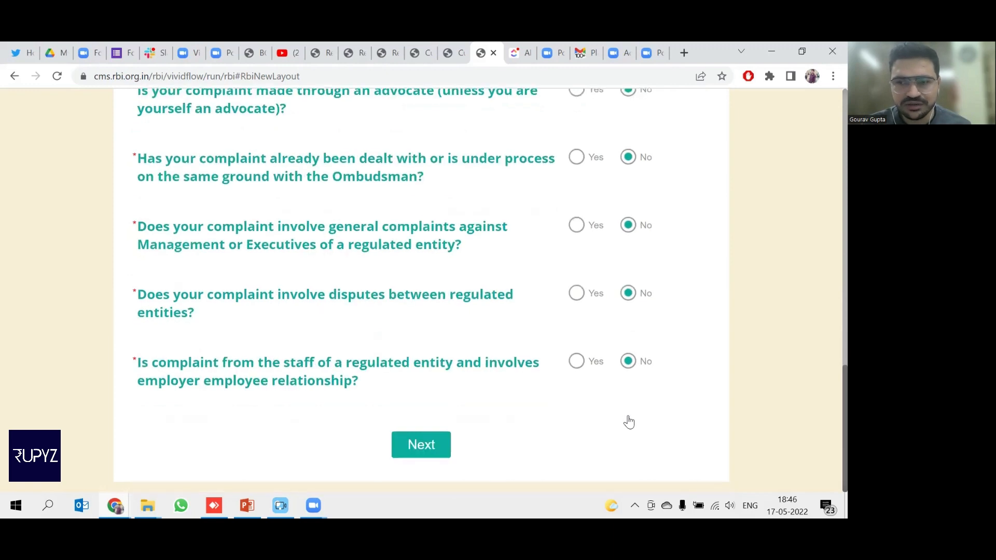
click(415, 449)
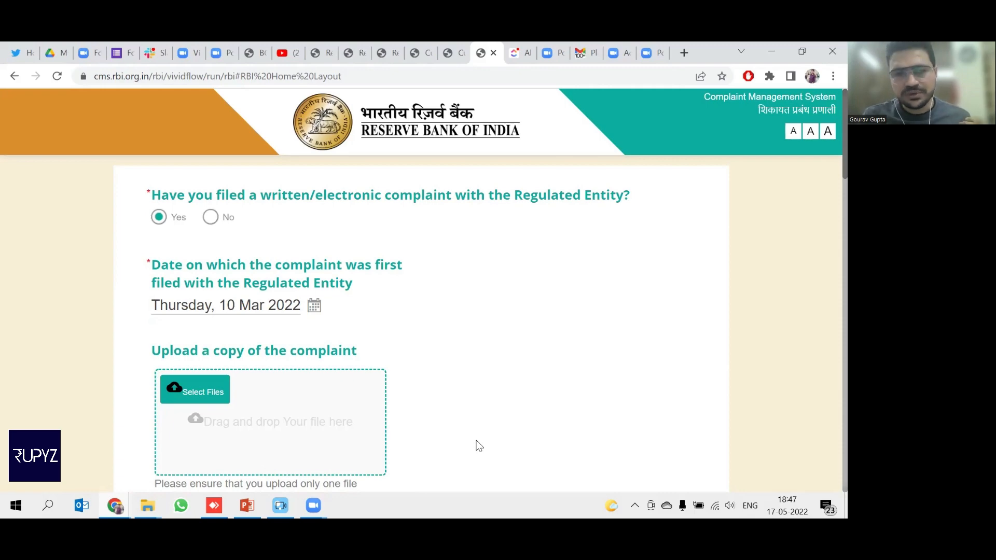
Consult the ombudsman office address list and the filing FAQ in other tabs.
click(354, 52)
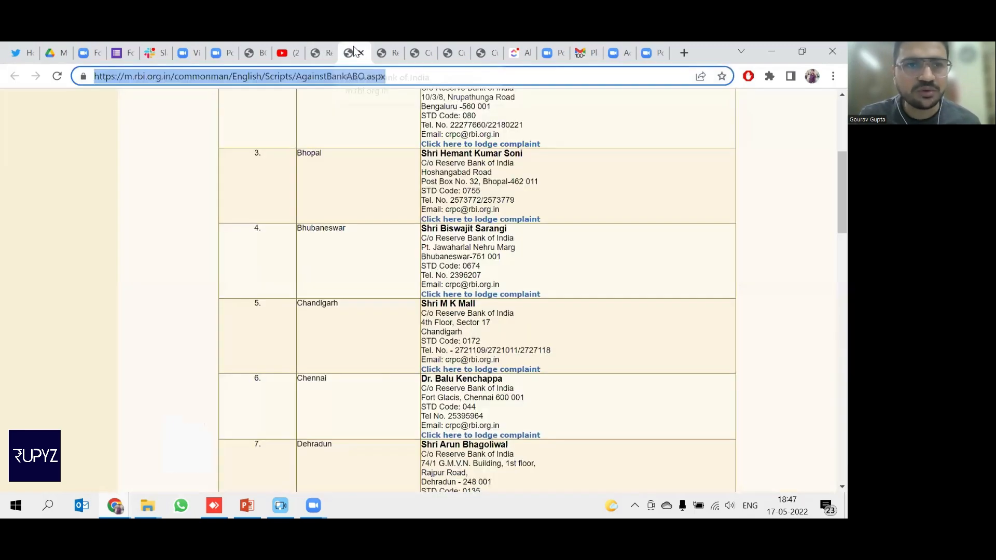
click(389, 50)
click(319, 48)
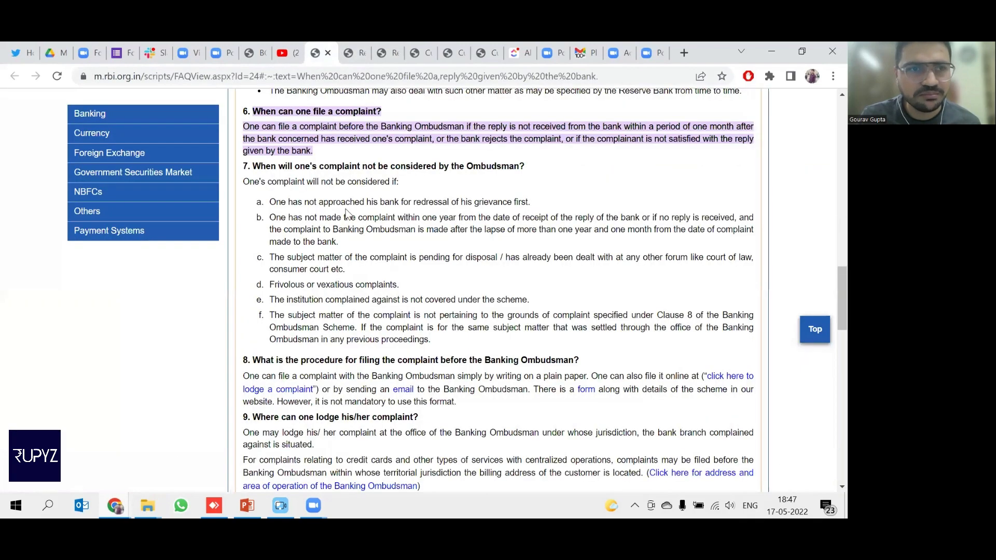
click(483, 53)
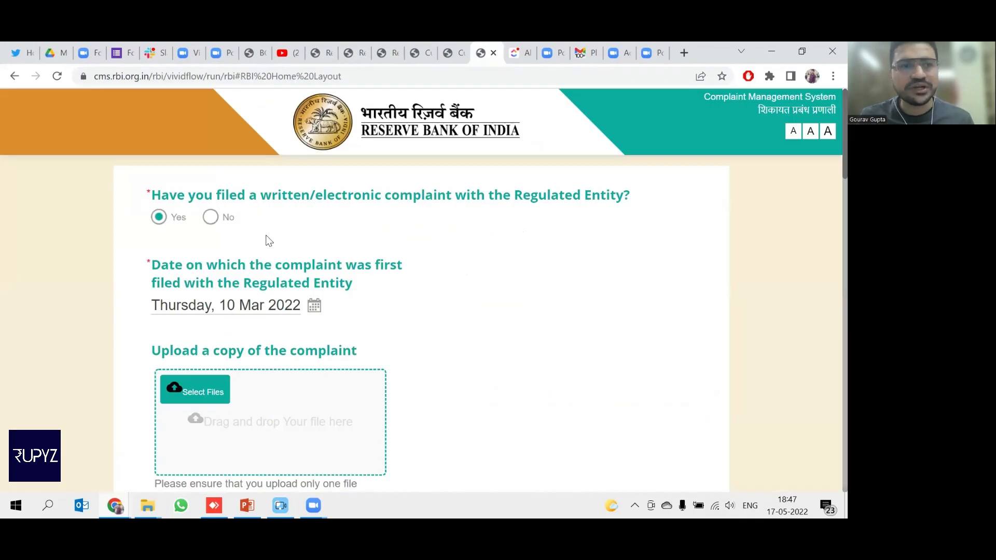
Keep Yes for having complained to the entity after dismissing the No warning.
click(211, 217)
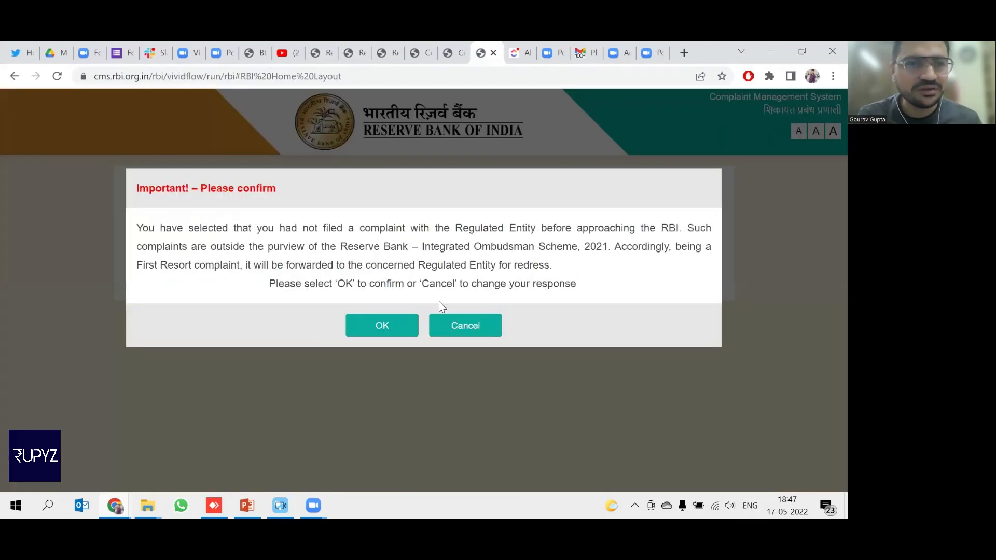
click(461, 326)
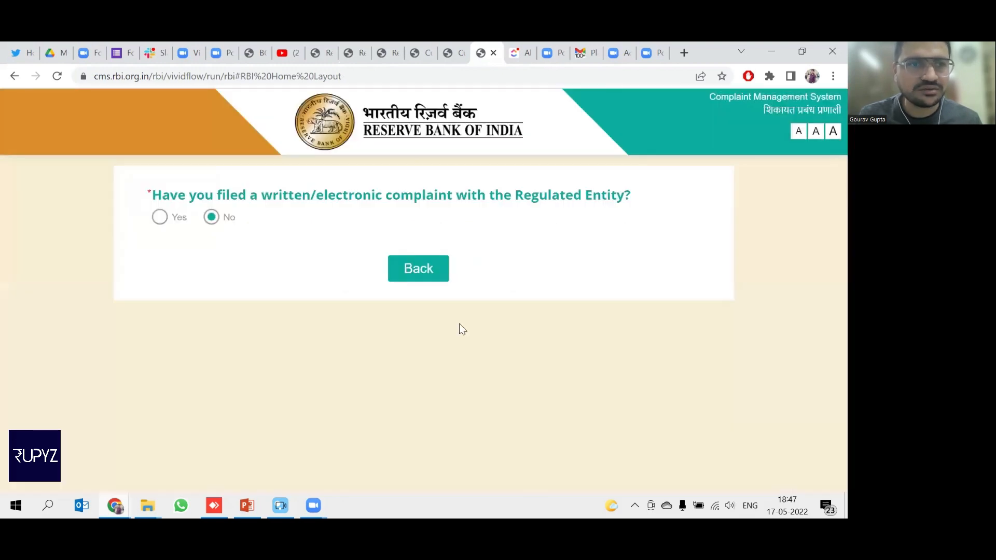
click(161, 218)
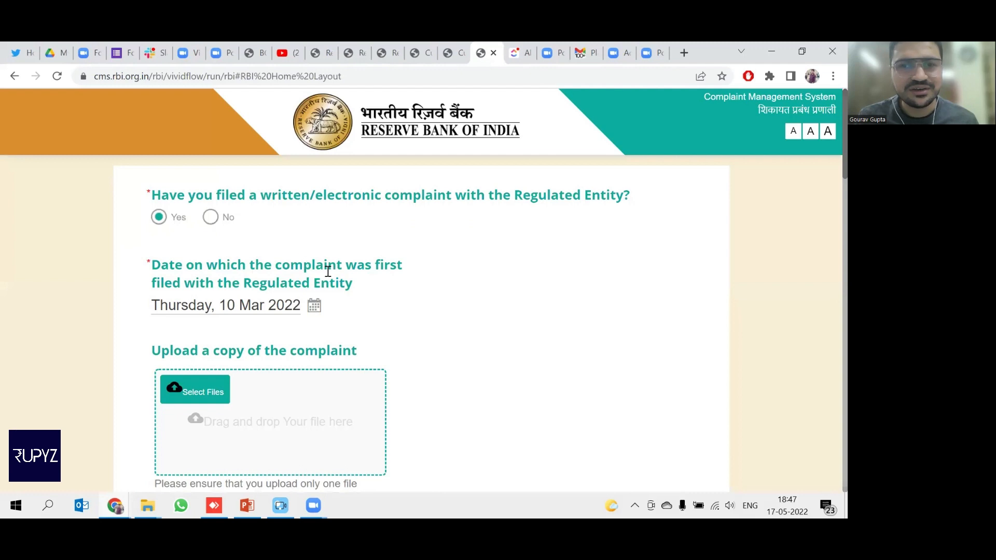
Select Plain letter Head.pdf under Upload a copy of the complaint.
scroll(332, 312, down, 1)
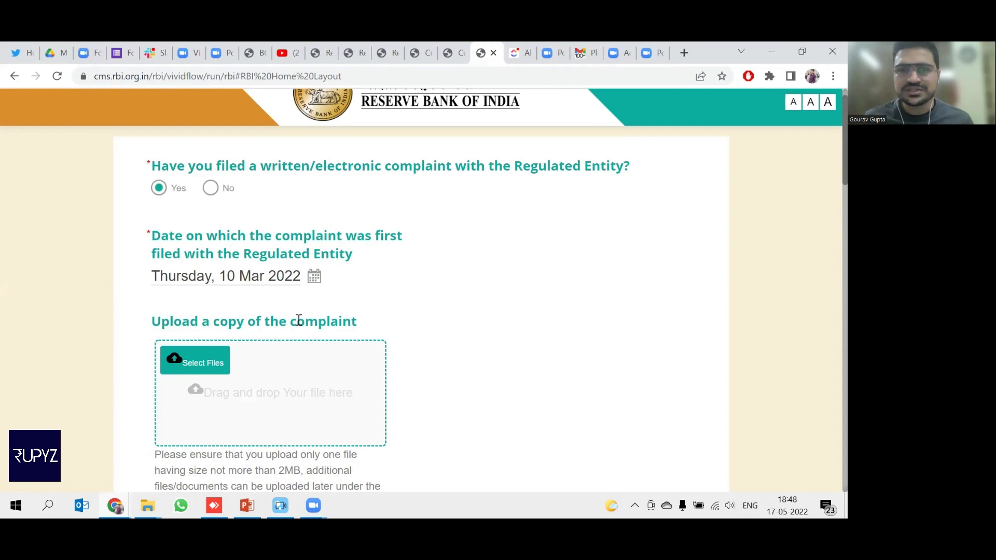
click(200, 364)
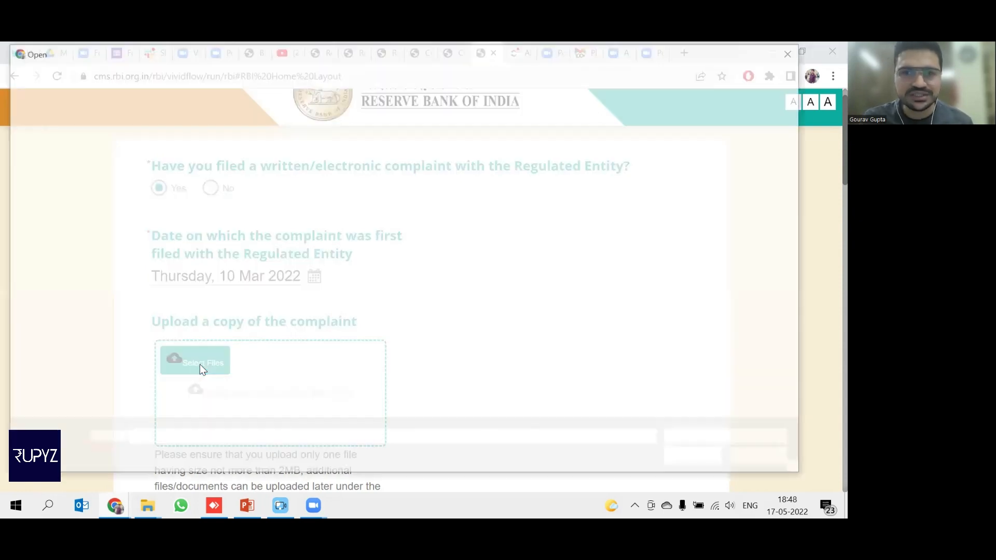
double_click(165, 154)
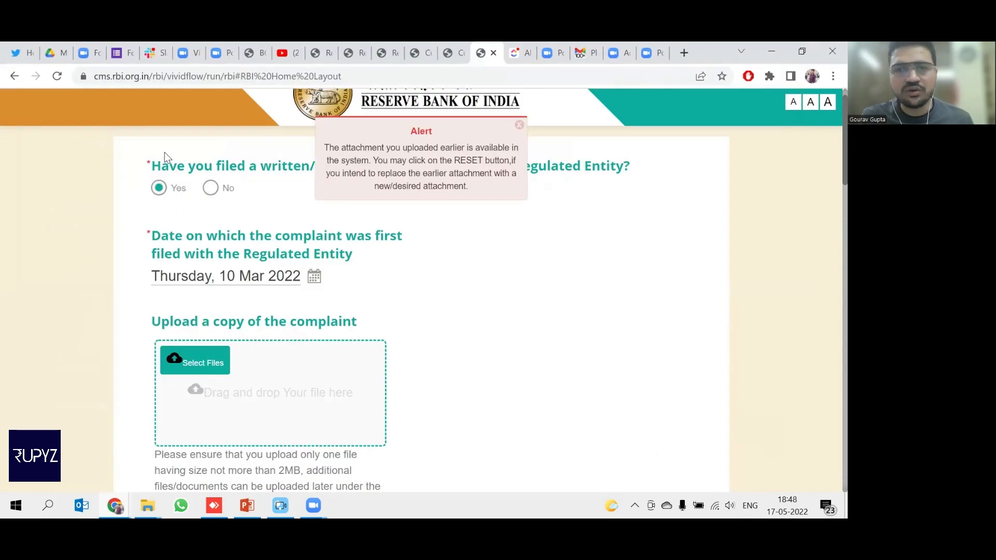
scroll(368, 304, down, 1)
scroll(369, 304, down, 2)
scroll(368, 305, down, 3)
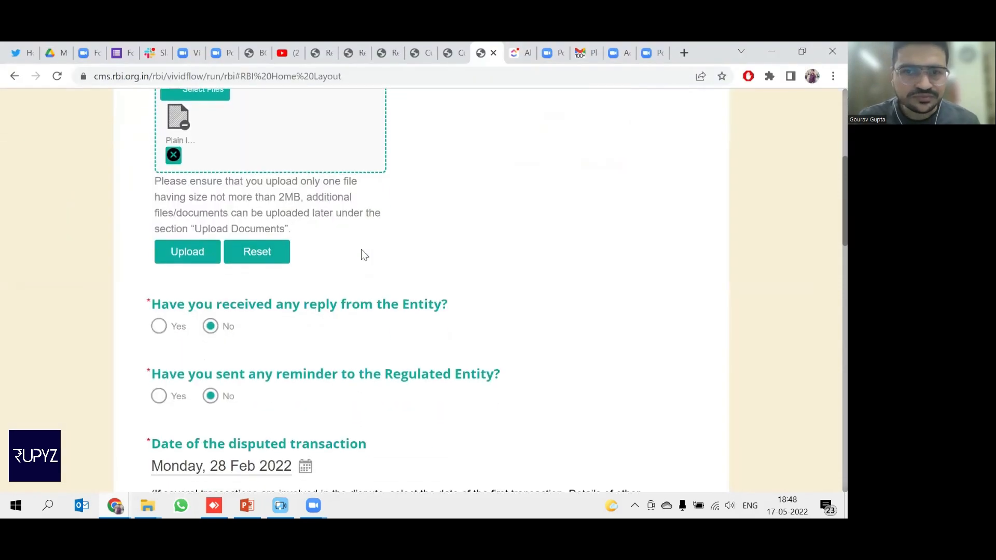
Upload the complaint copy and leave reply-received at No after trying a 14 Mar 2022 date.
click(185, 254)
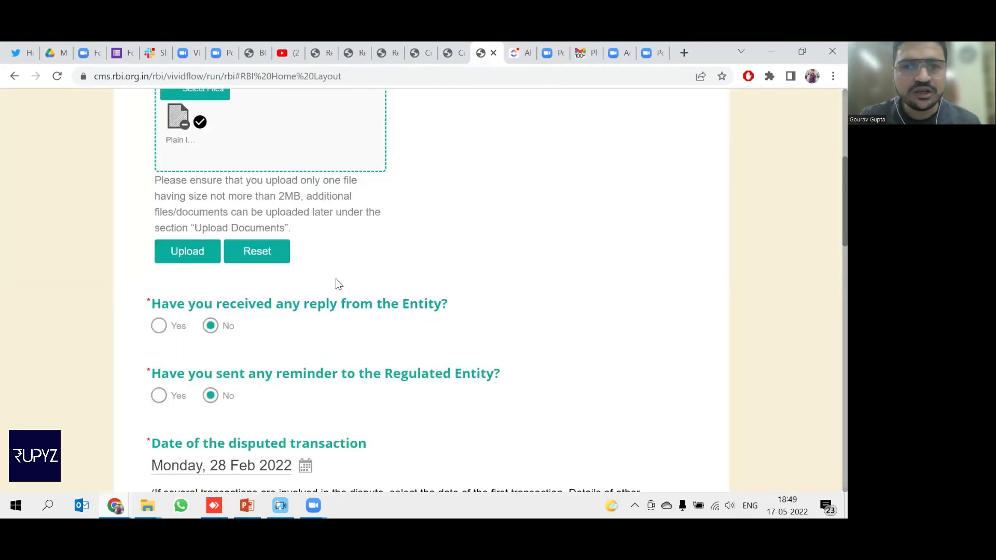
scroll(335, 281, down, 1)
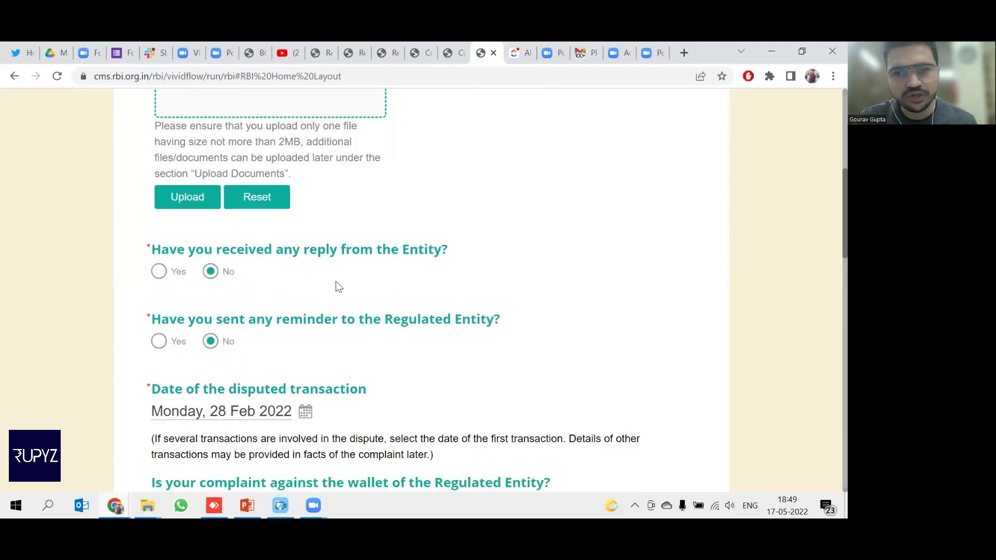
click(160, 274)
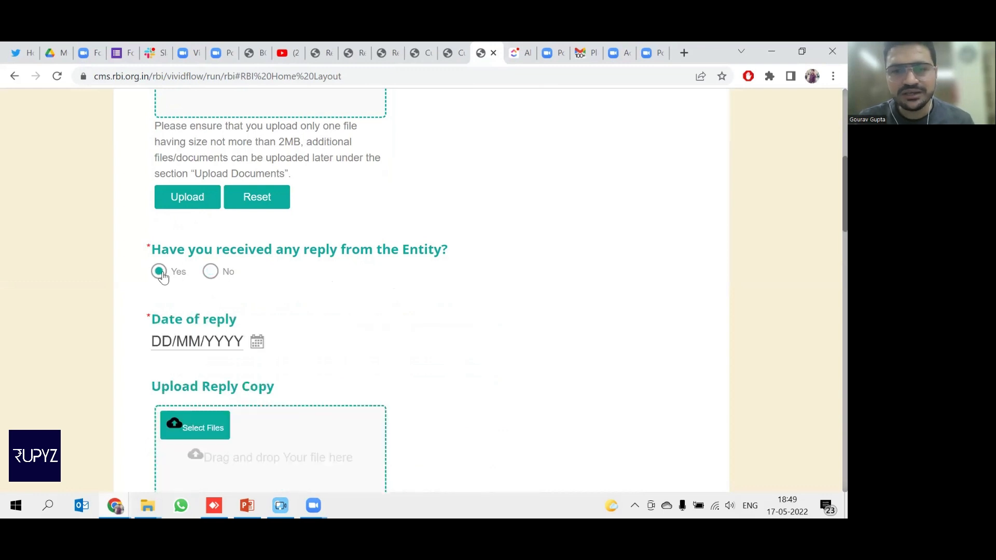
click(257, 342)
click(195, 366)
click(195, 366)
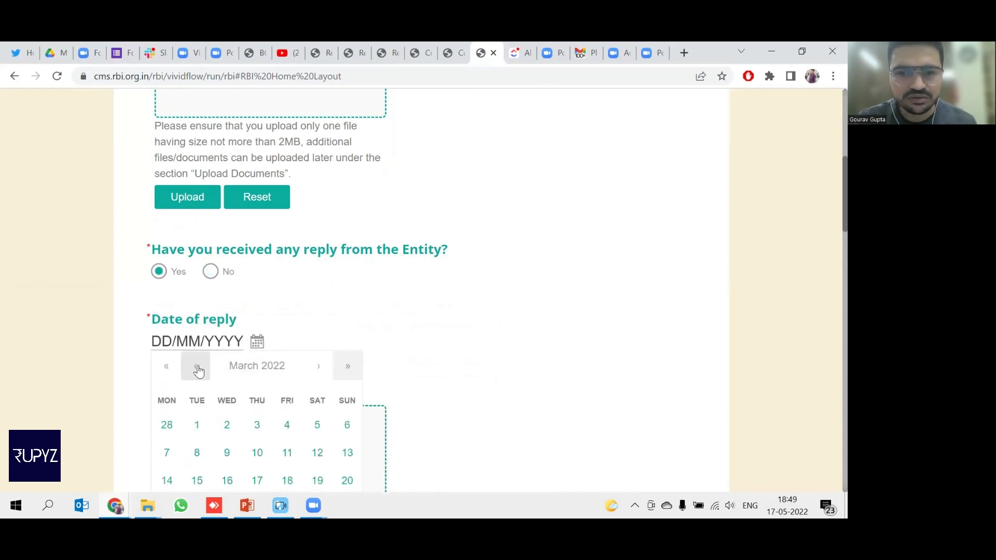
scroll(369, 393, down, 1)
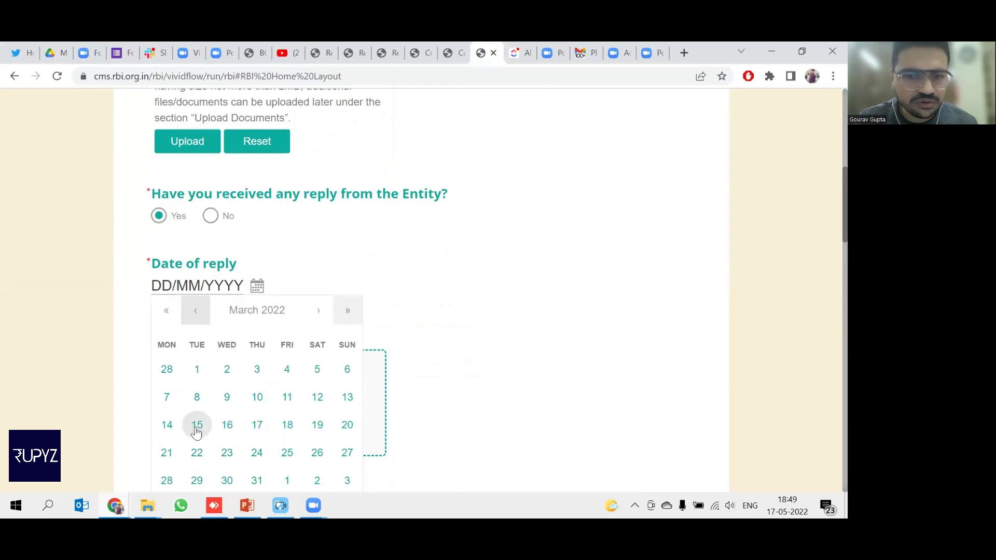
click(171, 430)
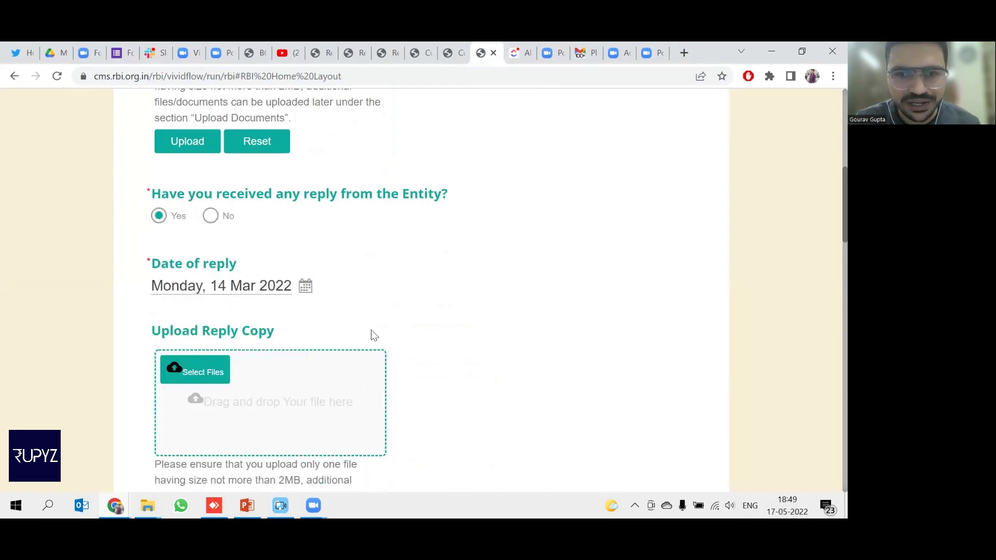
scroll(262, 305, down, 1)
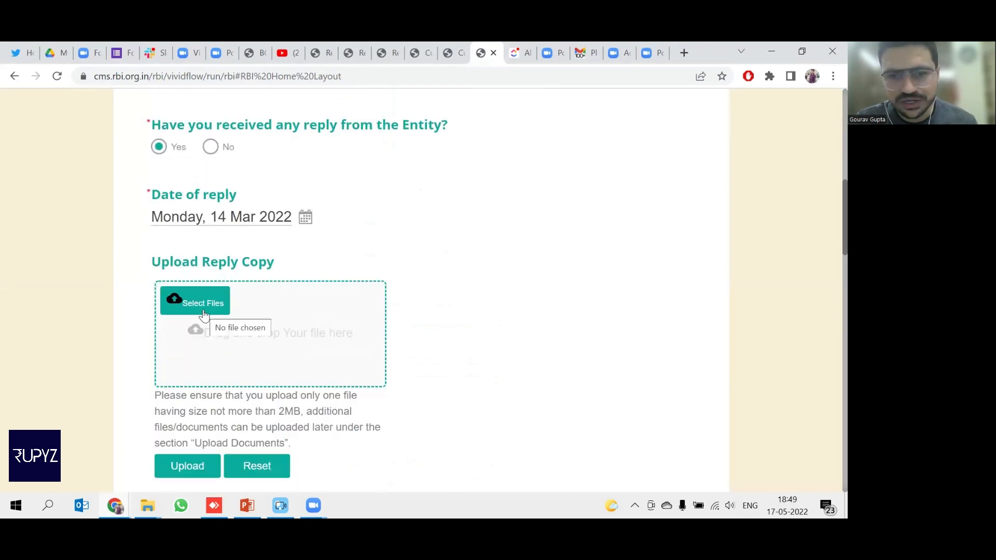
click(210, 148)
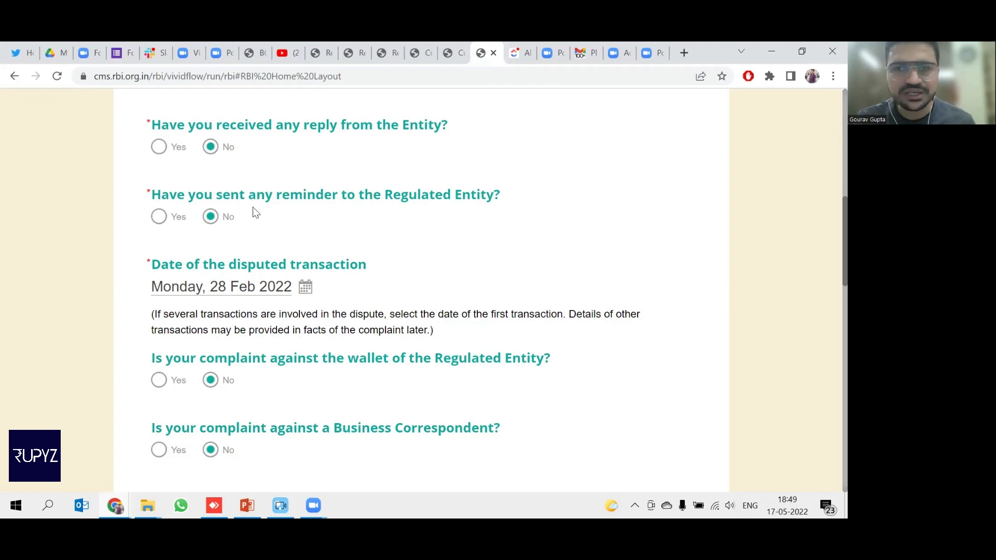
Leave reminder-sent at No after trying a 21 Mar 2022 reminder date.
click(159, 221)
click(257, 286)
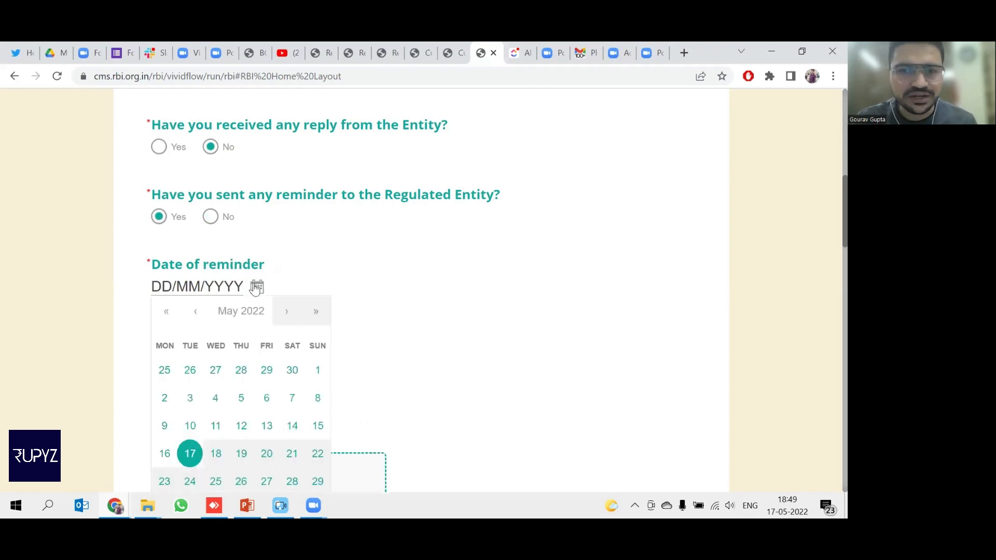
click(198, 318)
click(196, 318)
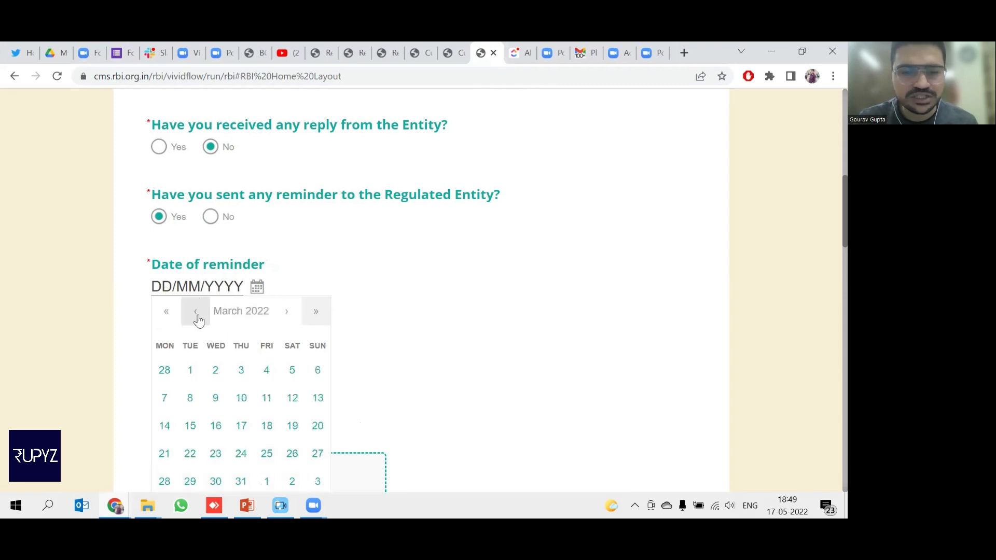
click(164, 454)
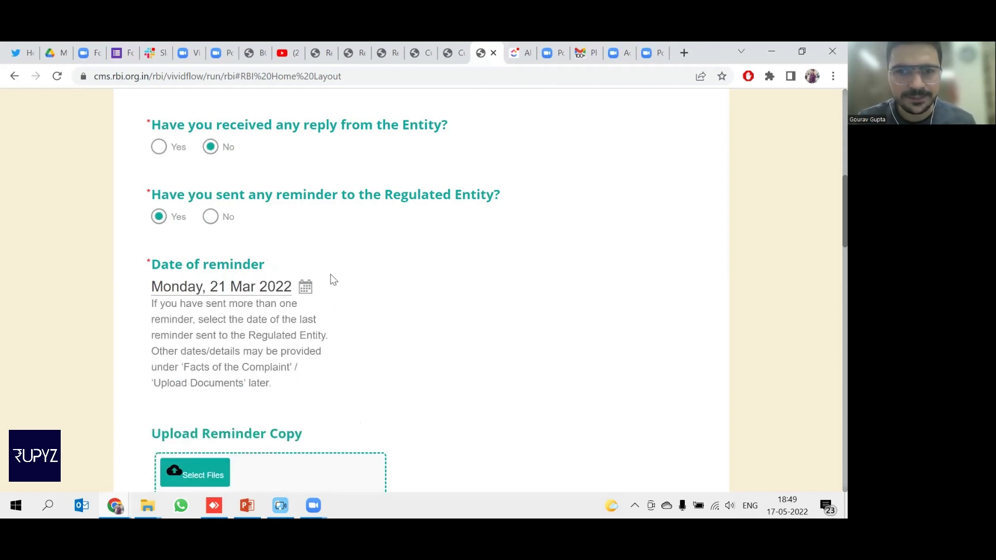
scroll(334, 280, down, 3)
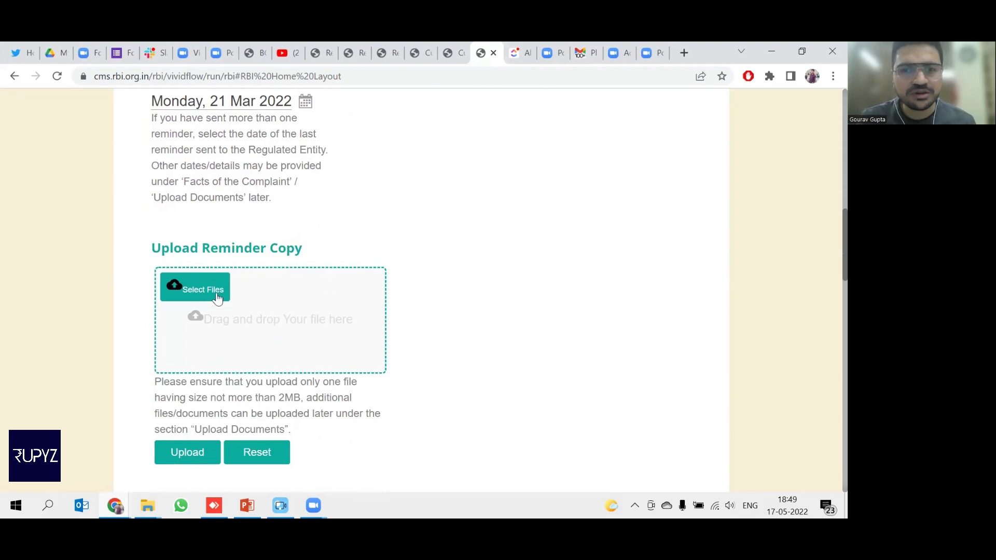
scroll(216, 299, up, 3)
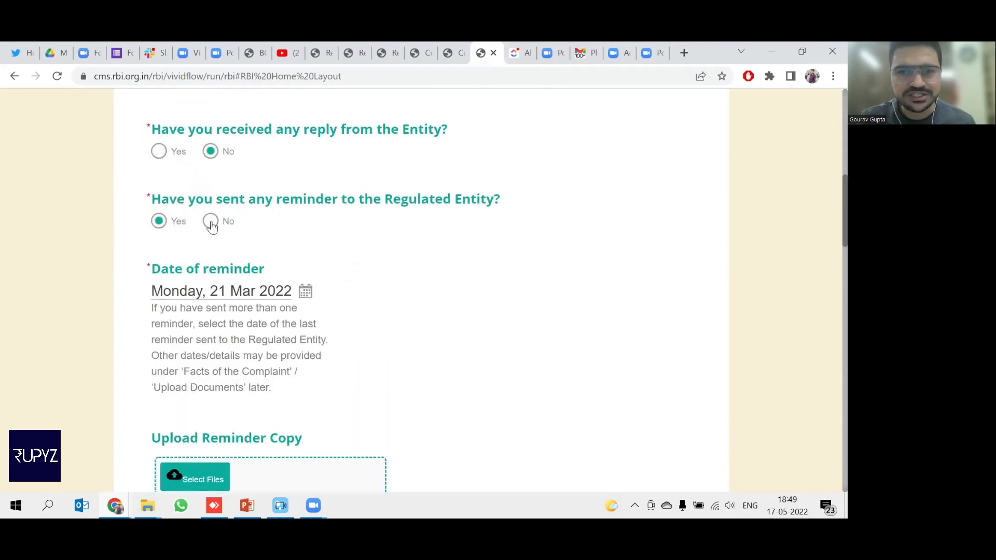
click(211, 222)
scroll(256, 236, down, 2)
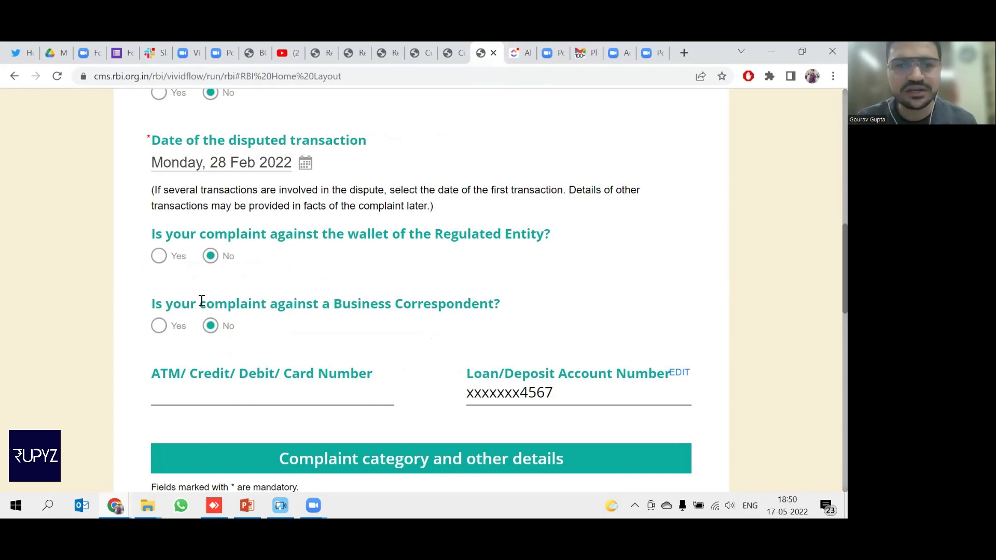
drag(151, 309, 500, 306)
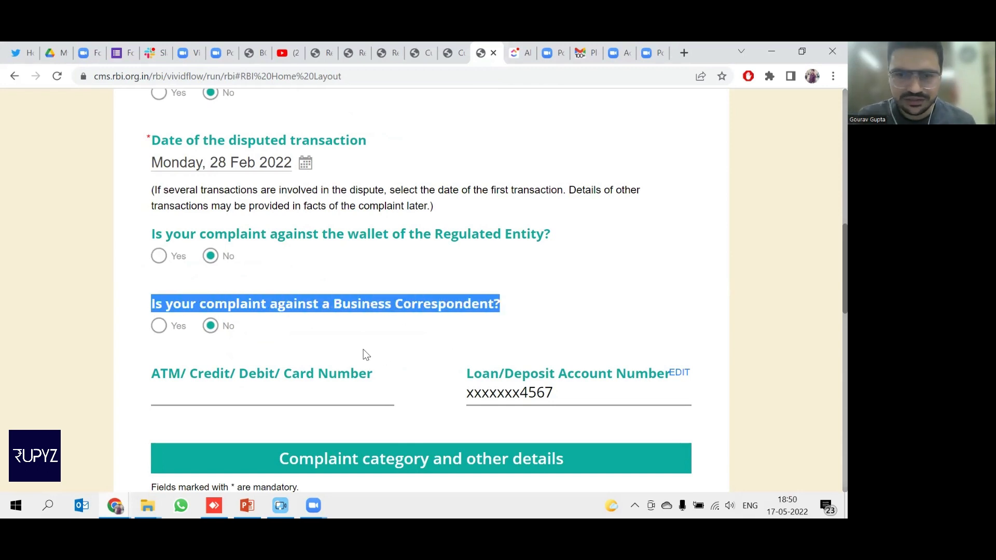
click(255, 347)
drag(148, 378, 365, 375)
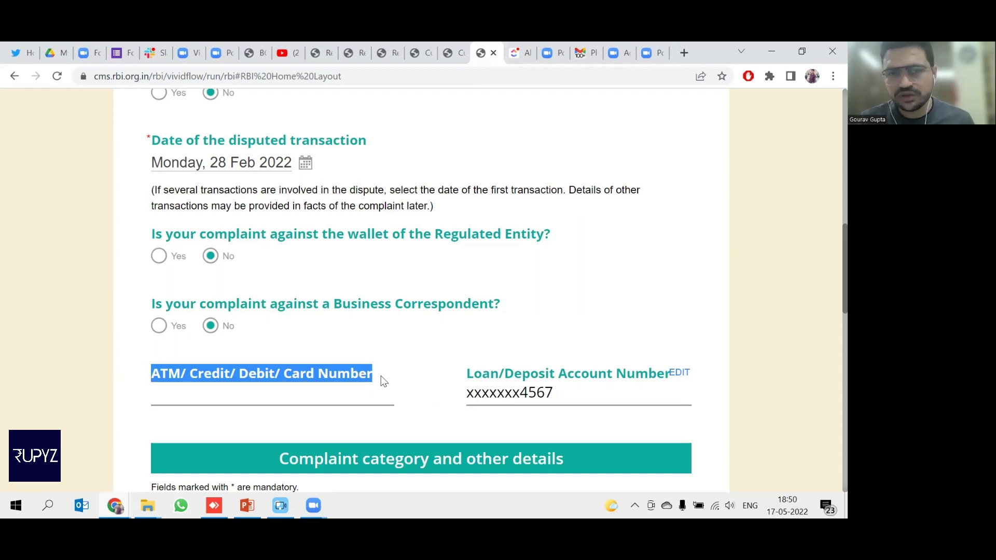
click(312, 394)
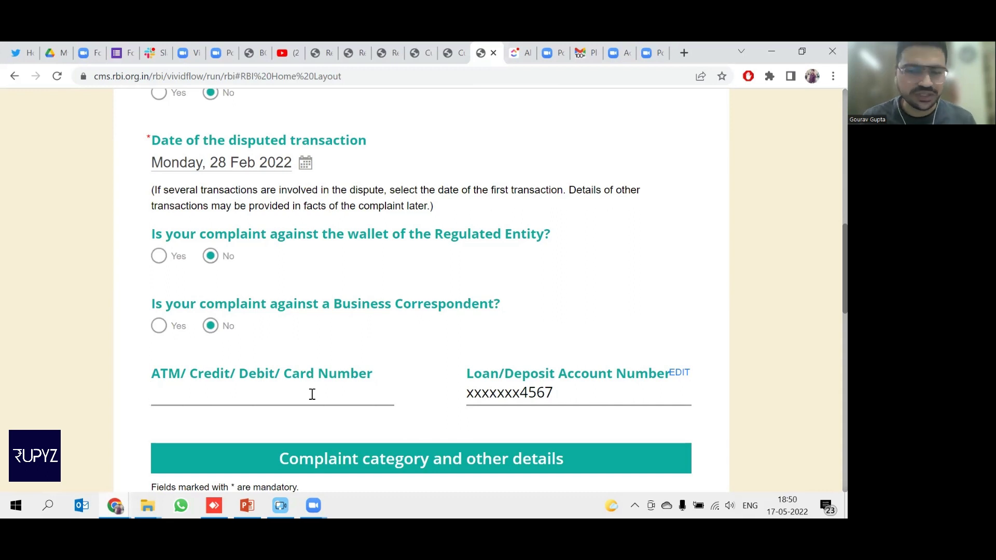
drag(460, 379, 649, 388)
click(571, 400)
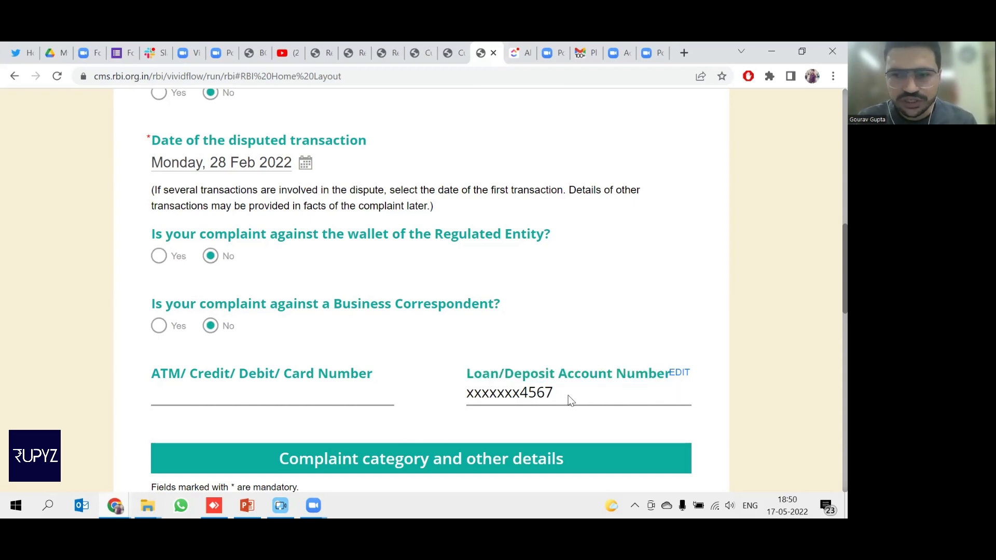
scroll(570, 400, down, 2)
scroll(571, 400, down, 2)
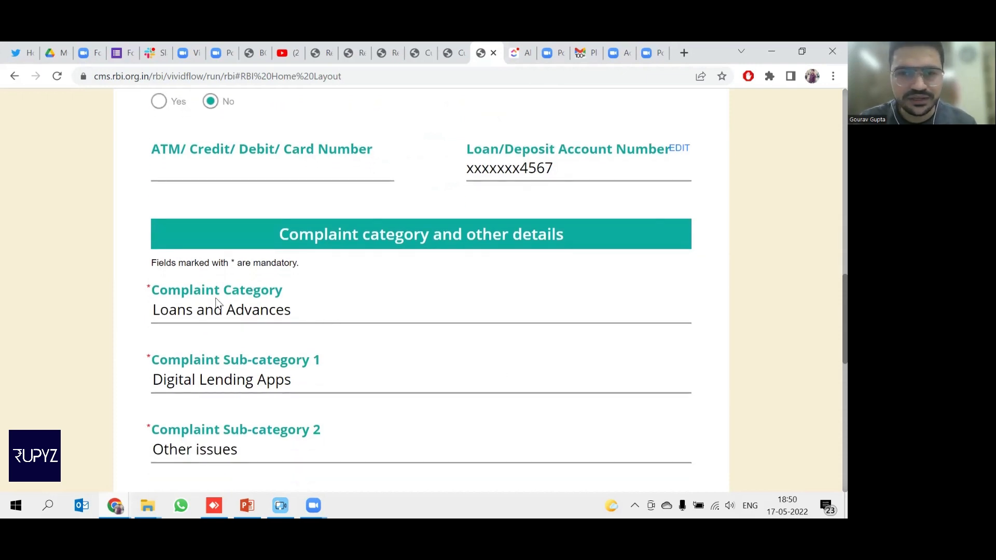
Choose Loans and Advances as the complaint category and show the sub-category 1 choices.
click(318, 315)
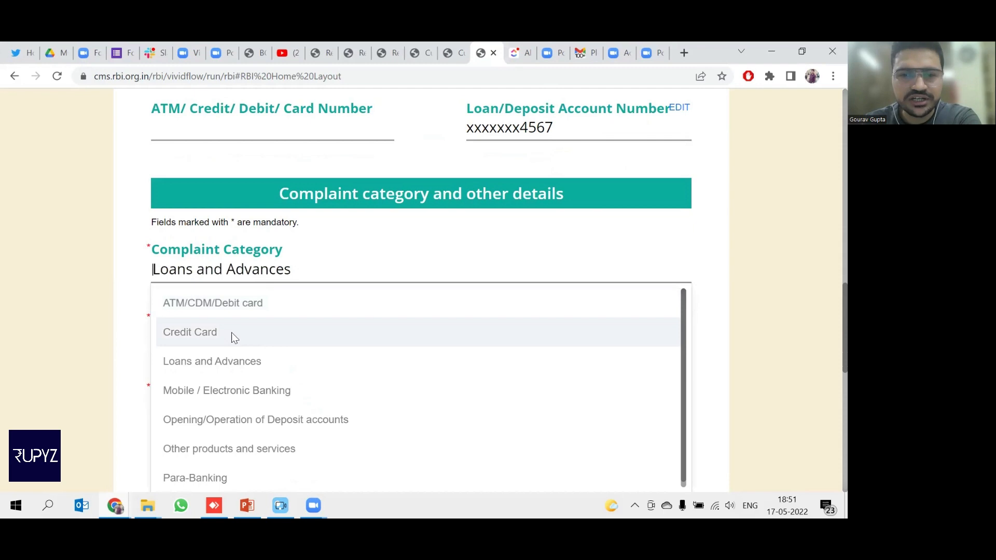
scroll(236, 331, down, 1)
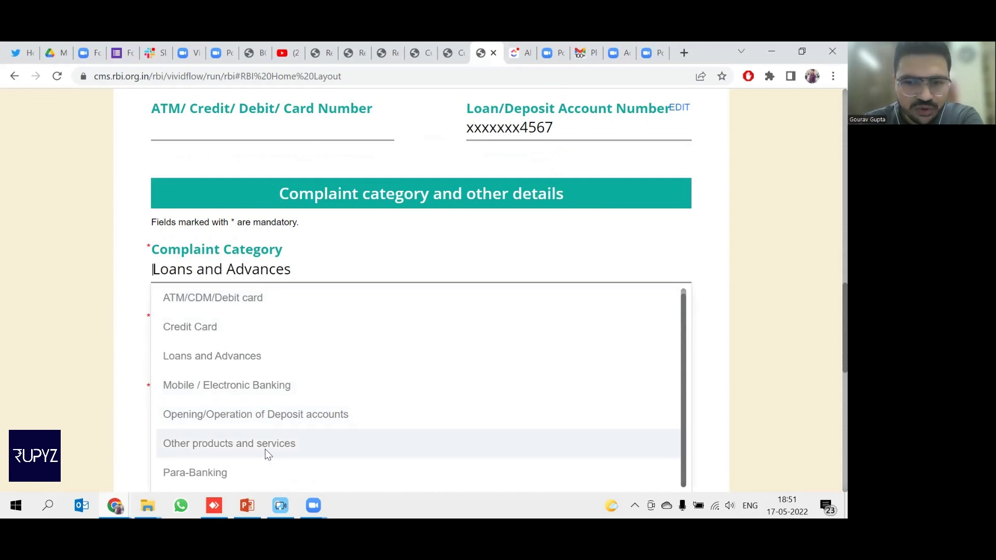
click(219, 356)
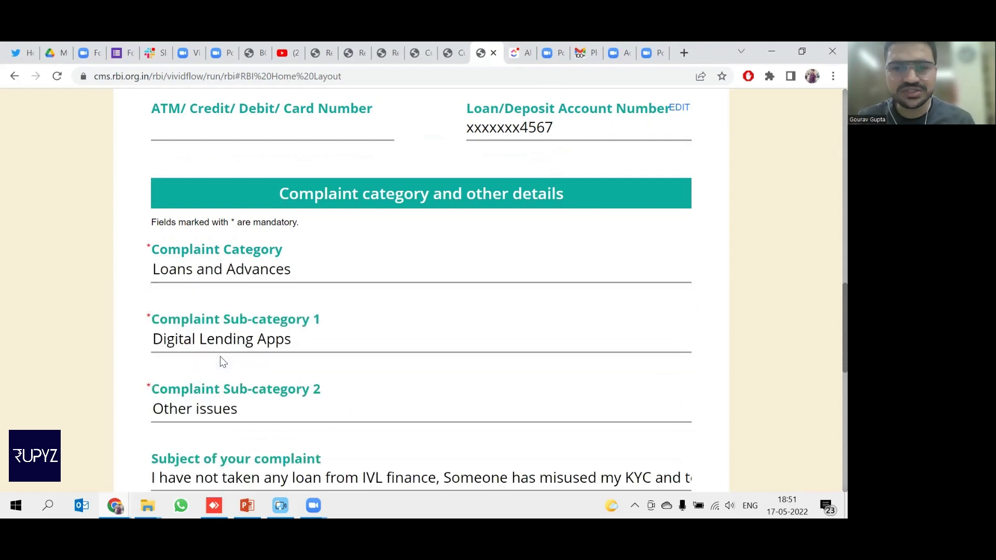
click(301, 345)
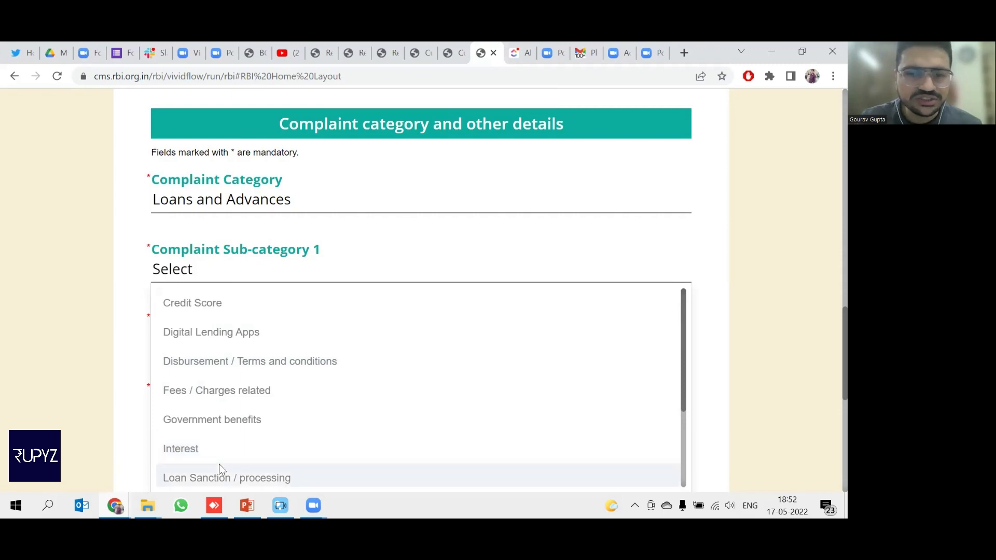
Pick Digital Lending Apps for sub-category 1 and Other issues for sub-category 2.
scroll(219, 464, down, 1)
scroll(219, 463, down, 1)
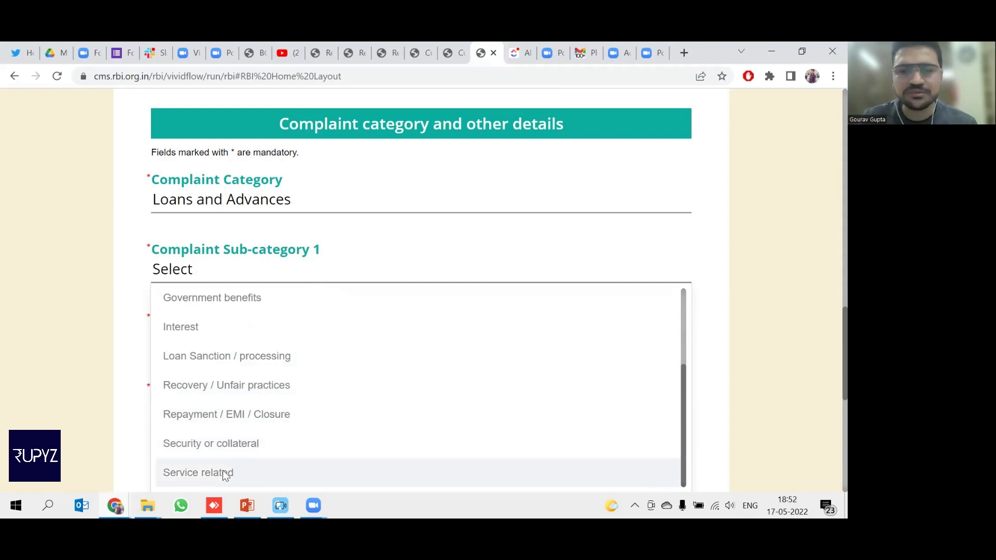
scroll(222, 470, up, 2)
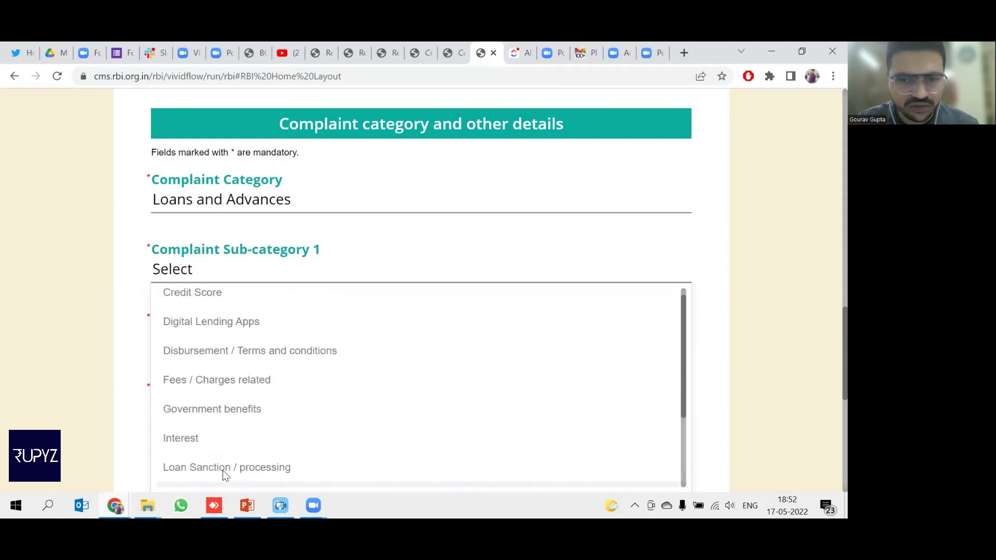
click(184, 338)
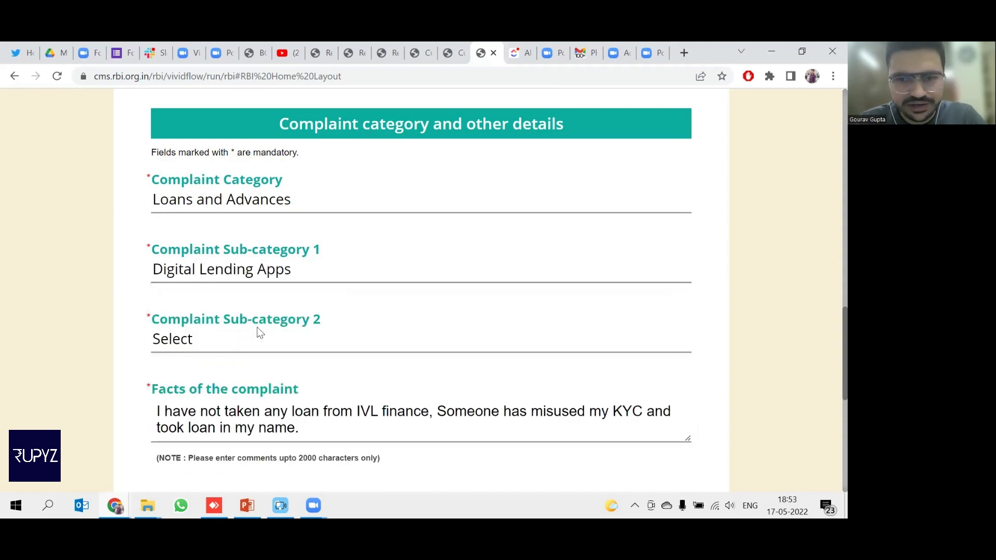
click(212, 341)
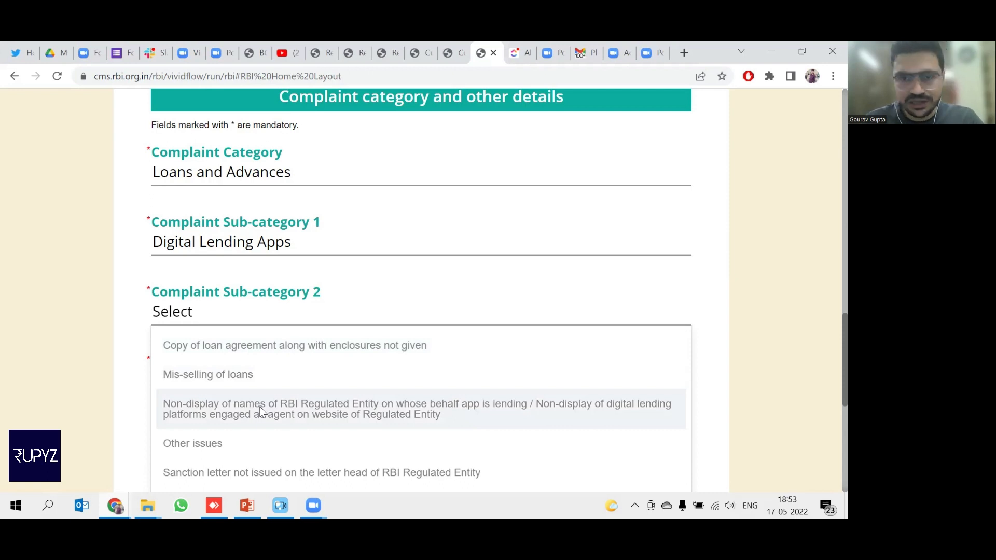
click(240, 444)
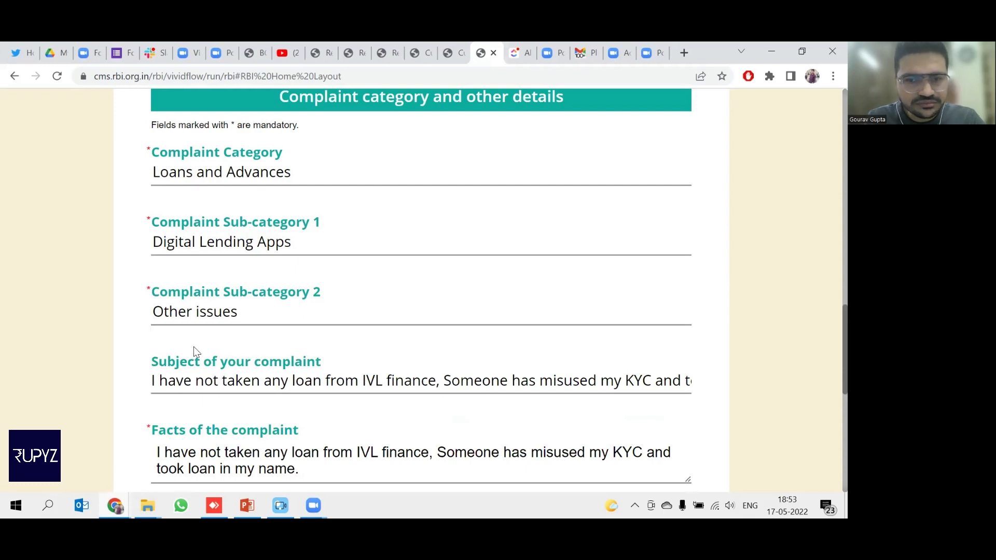
scroll(195, 351, down, 1)
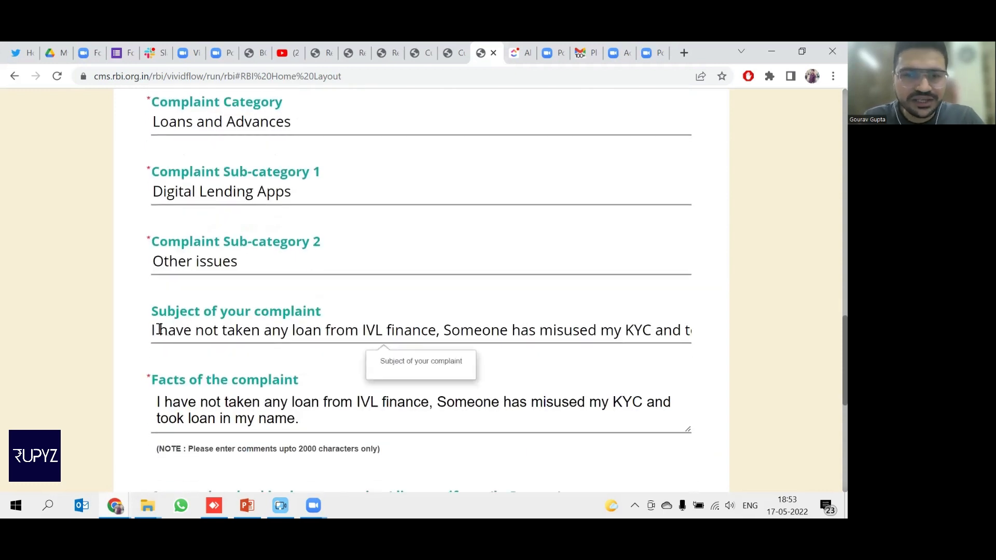
drag(152, 330, 319, 323)
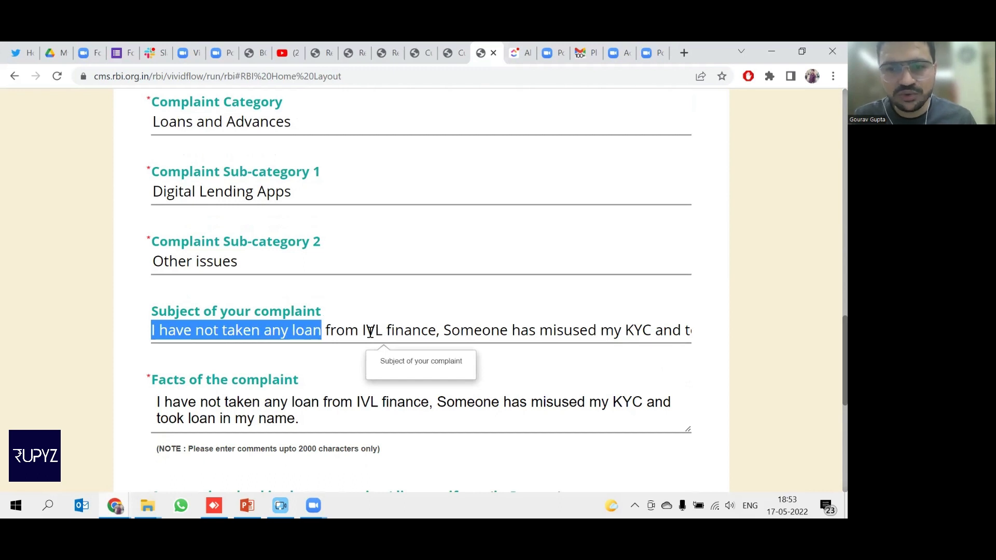
scroll(605, 331, right, 3)
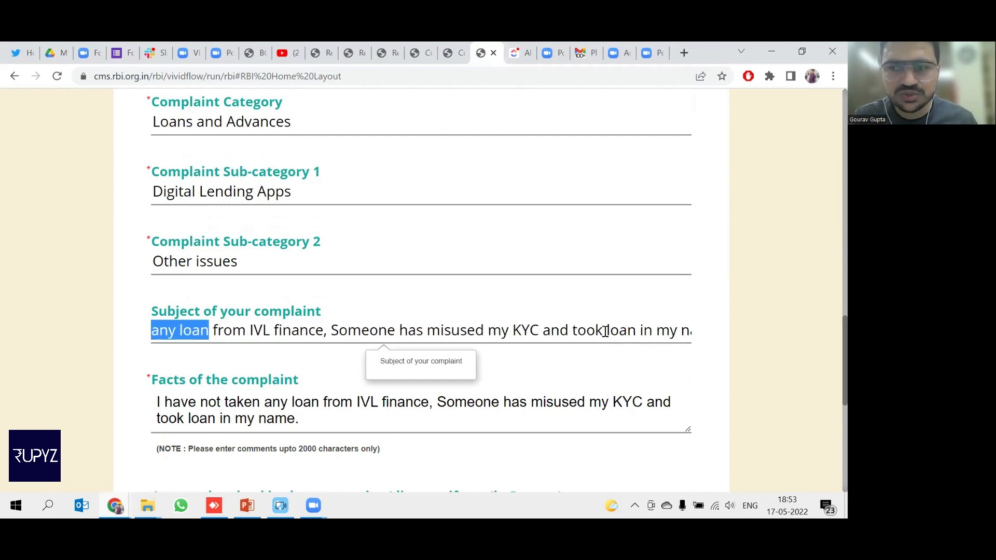
scroll(605, 331, left, 3)
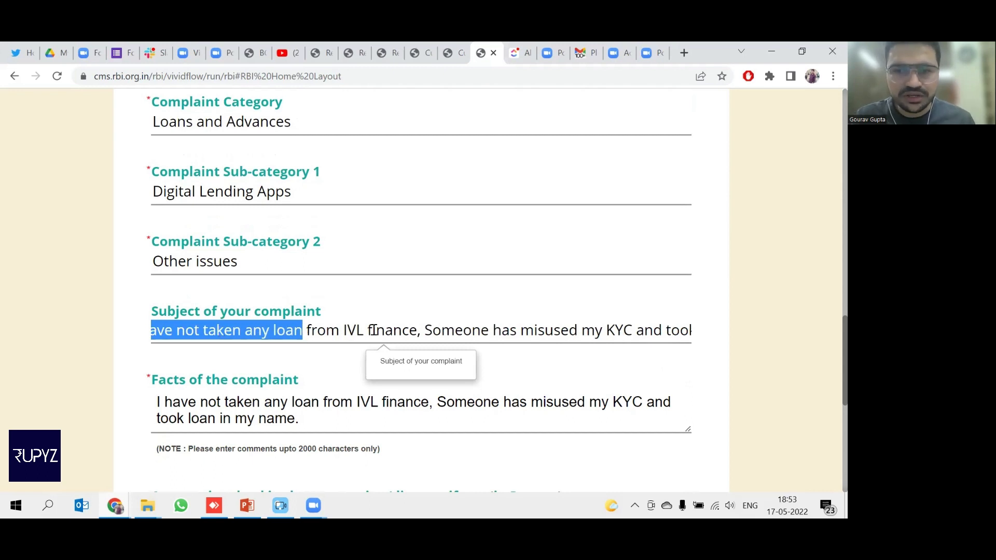
drag(162, 402, 385, 409)
scroll(341, 415, down, 1)
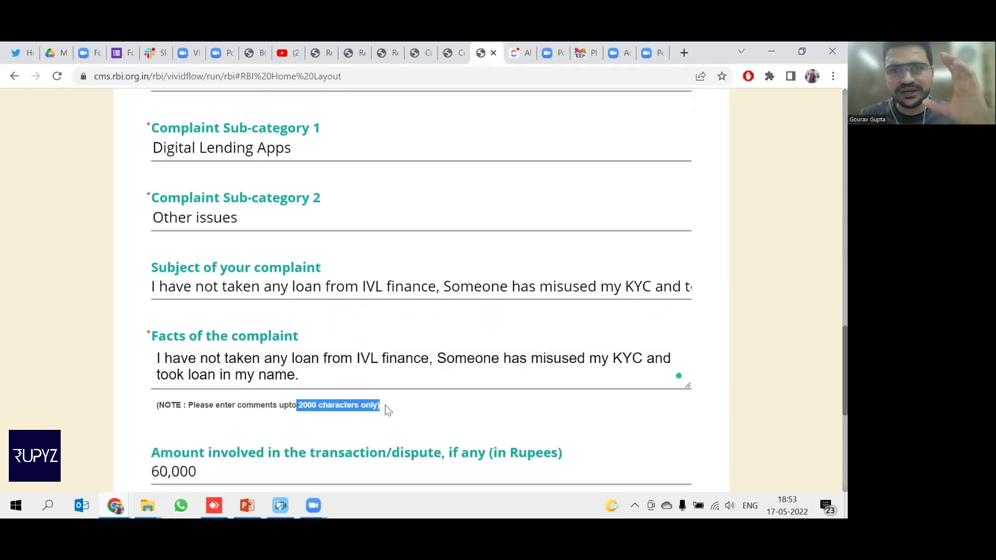
scroll(385, 410, down, 2)
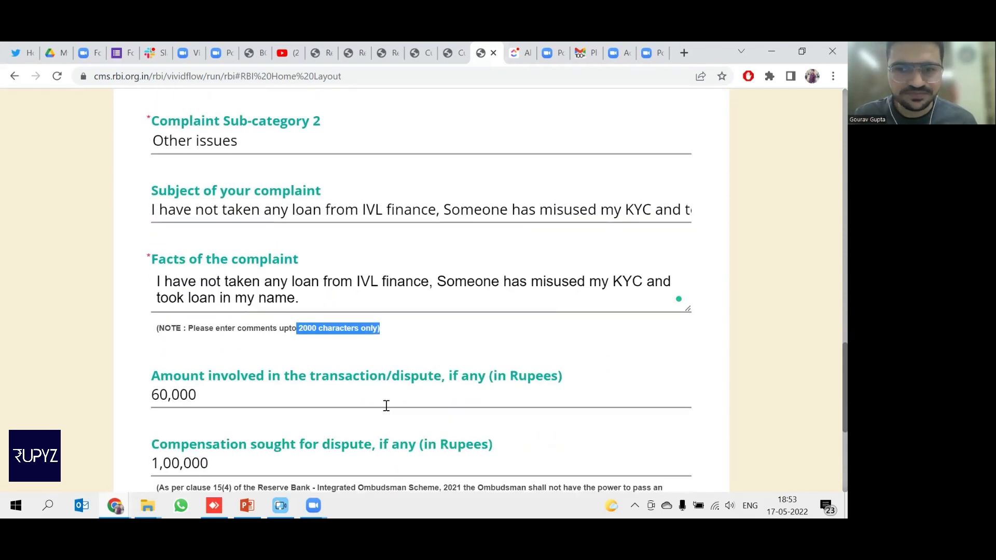
click(312, 307)
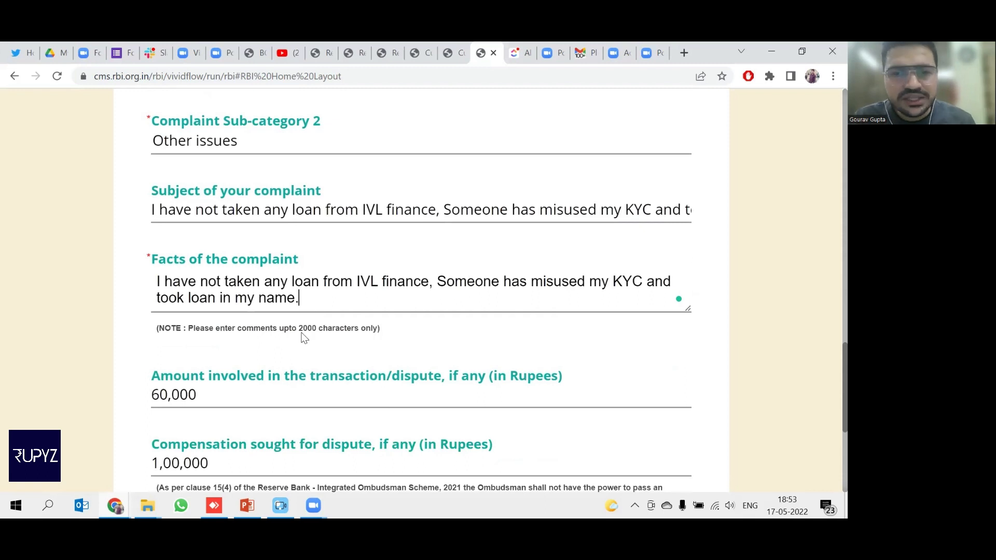
drag(147, 381, 562, 367)
click(264, 404)
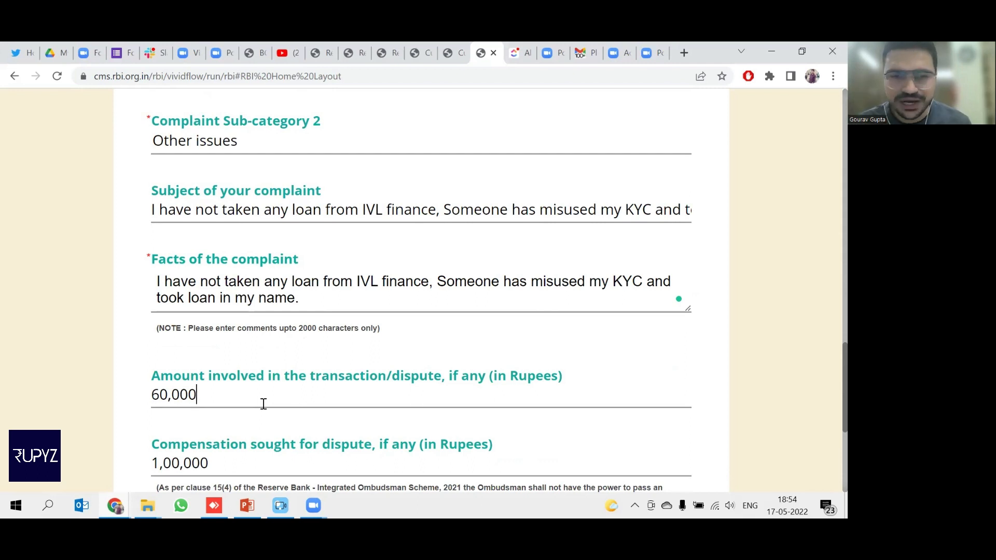
scroll(264, 404, down, 2)
click(238, 362)
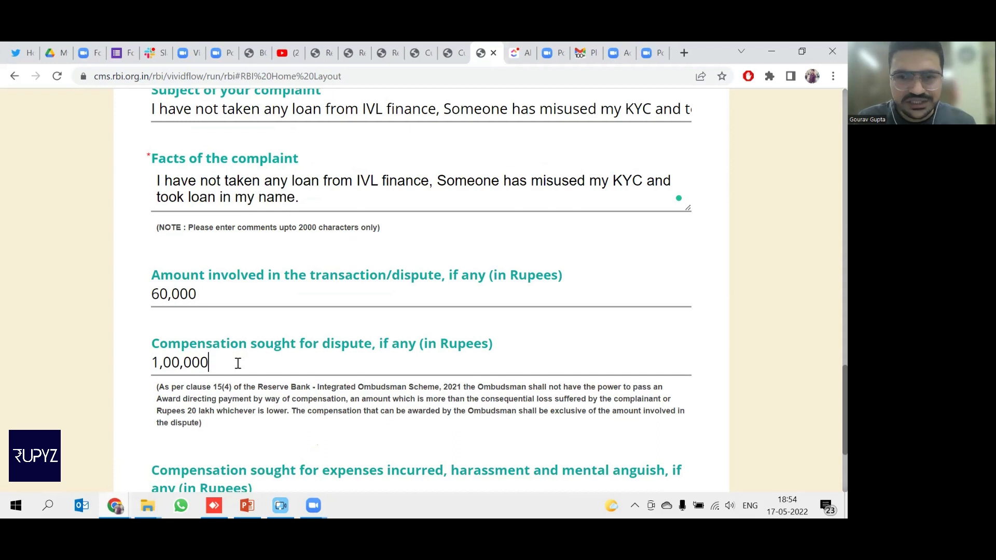
scroll(237, 362, down, 1)
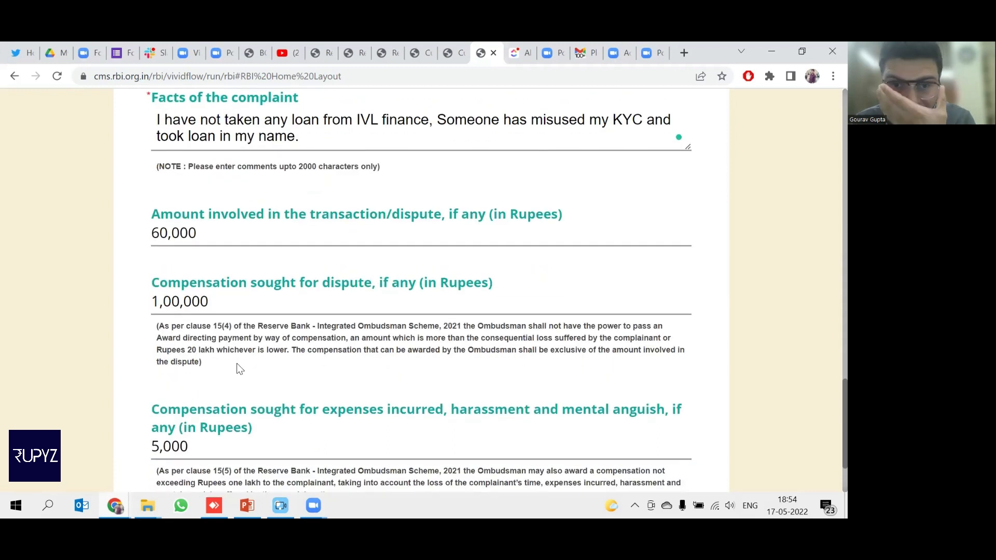
drag(156, 350, 293, 354)
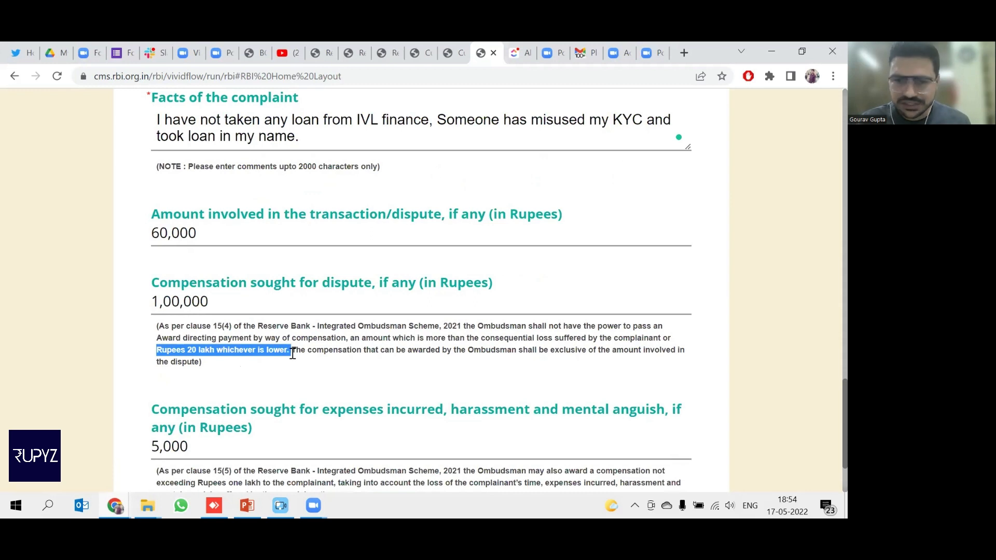
scroll(292, 353, down, 1)
drag(159, 357, 426, 369)
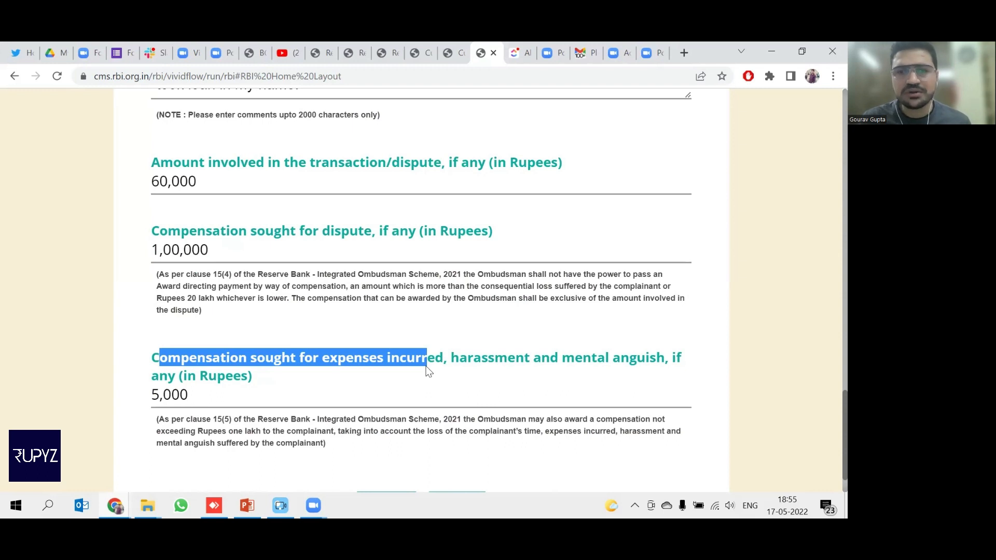
click(235, 402)
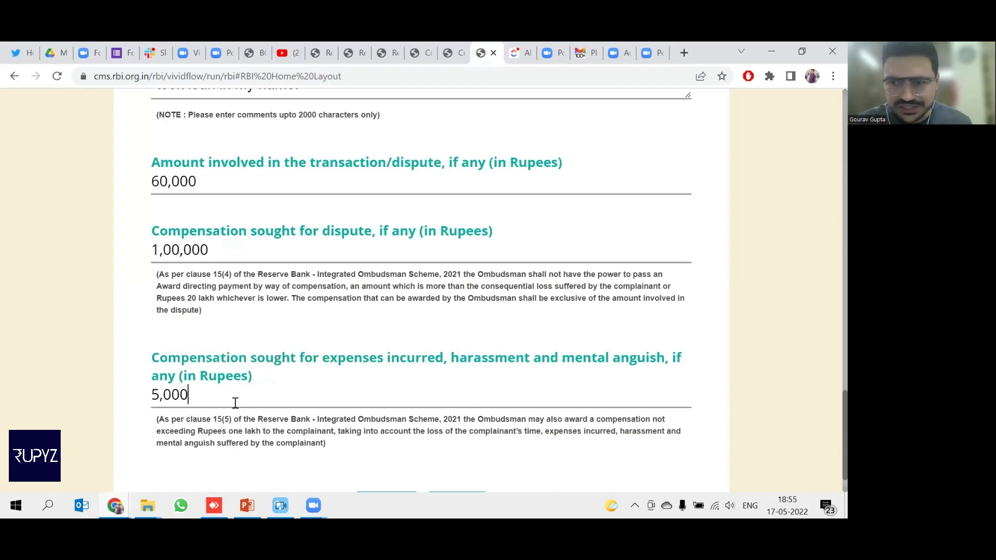
scroll(235, 402, down, 1)
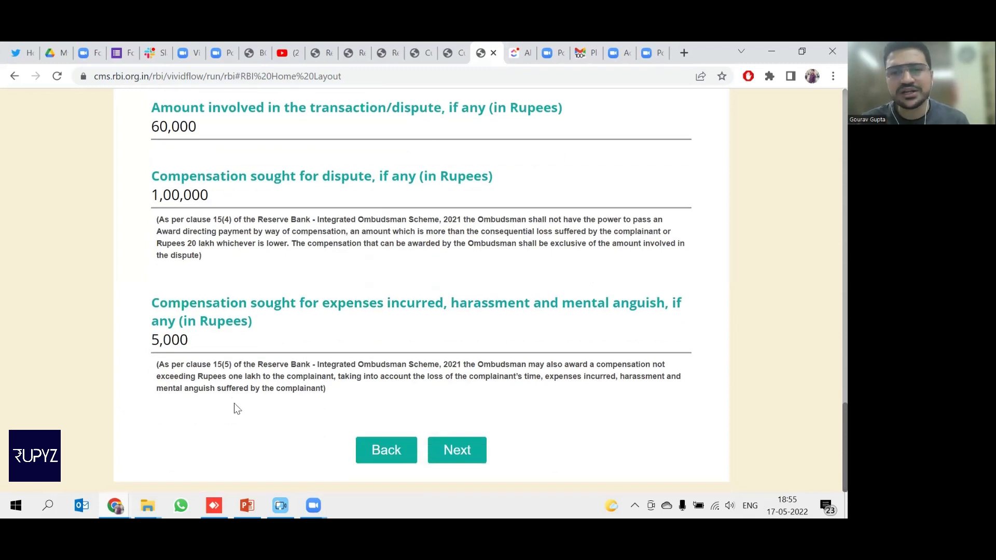
Advance to Upload Details, noting the additional-documents instruction and 2 MB per-file limit, then scroll to Authorisation.
click(472, 451)
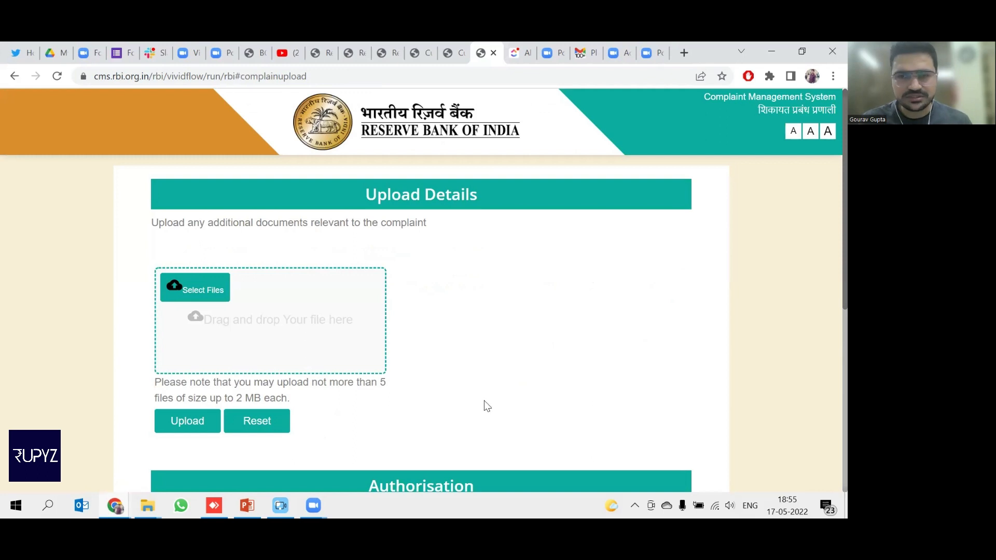
drag(147, 232, 428, 245)
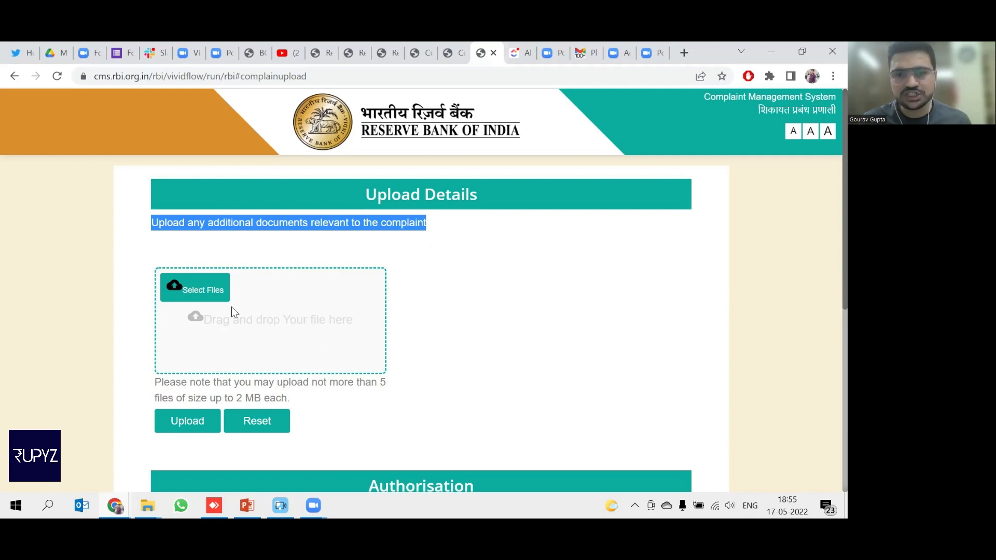
drag(224, 397, 304, 398)
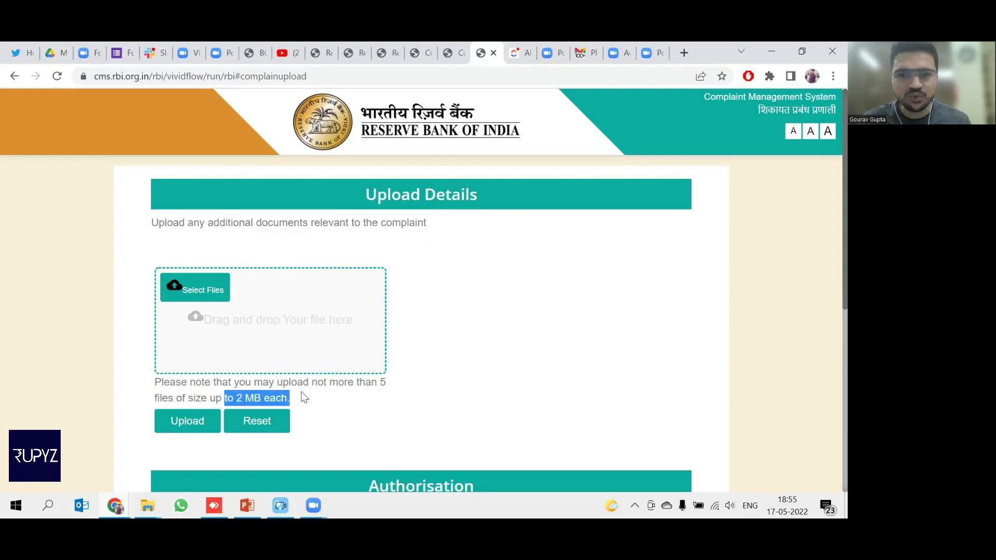
scroll(304, 398, down, 1)
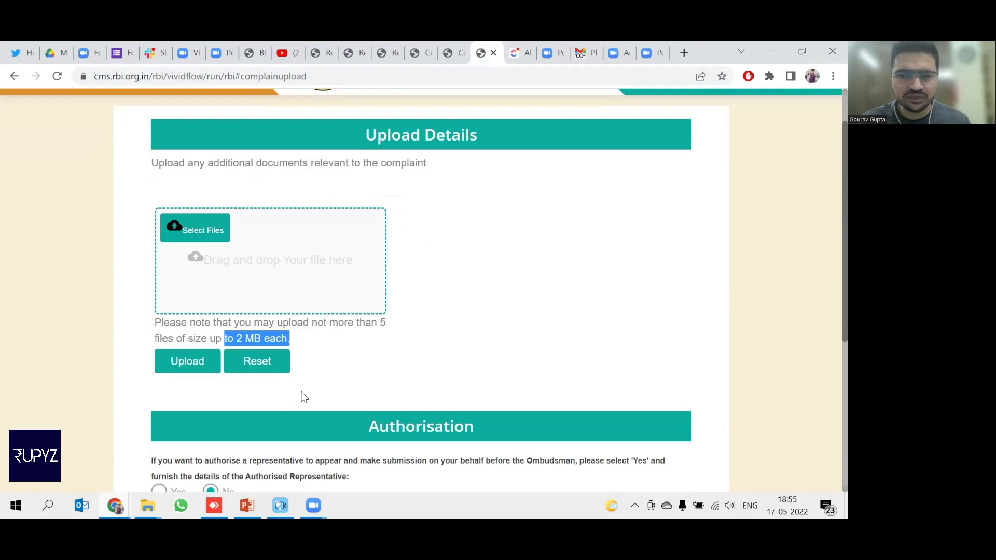
scroll(304, 398, down, 2)
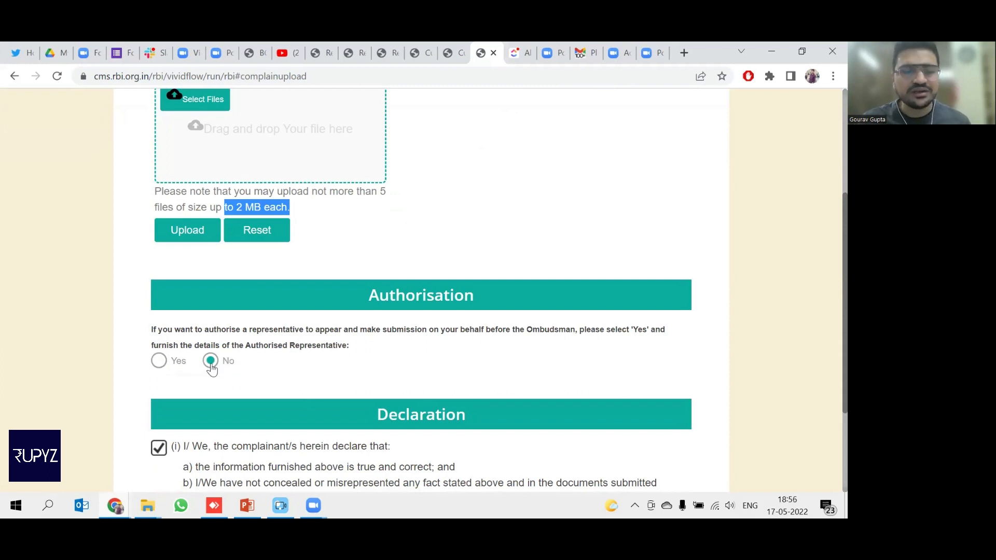
click(159, 368)
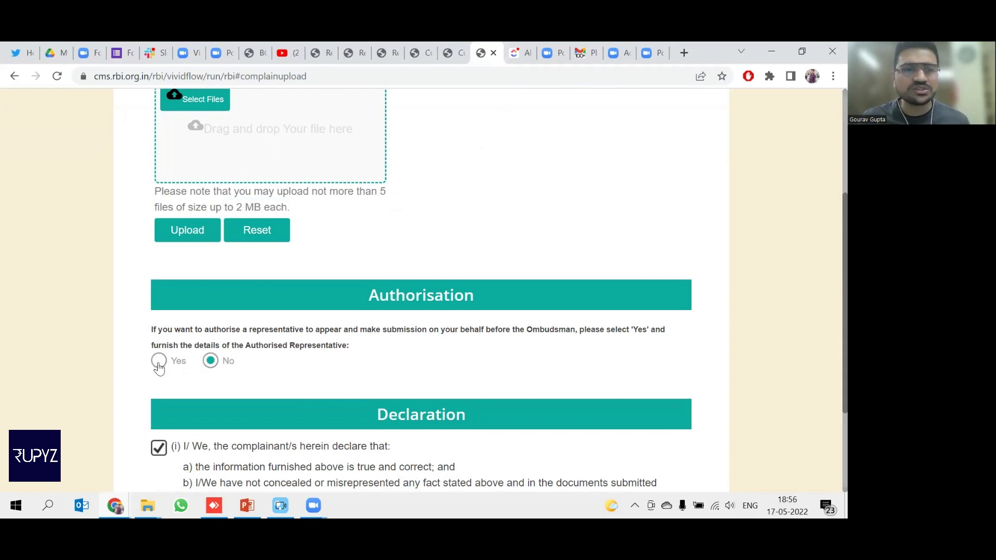
click(158, 367)
scroll(257, 426, down, 3)
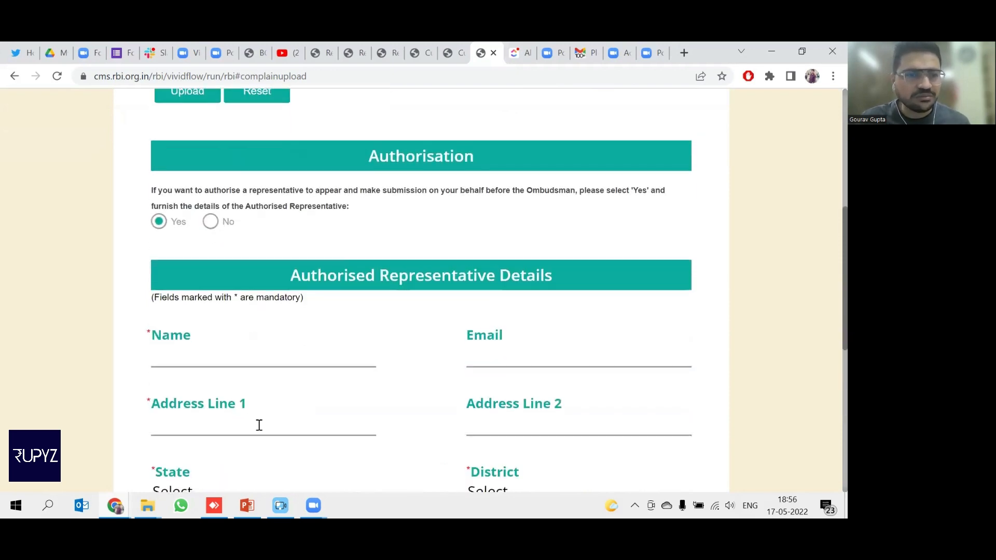
scroll(258, 425, down, 4)
scroll(229, 390, up, 6)
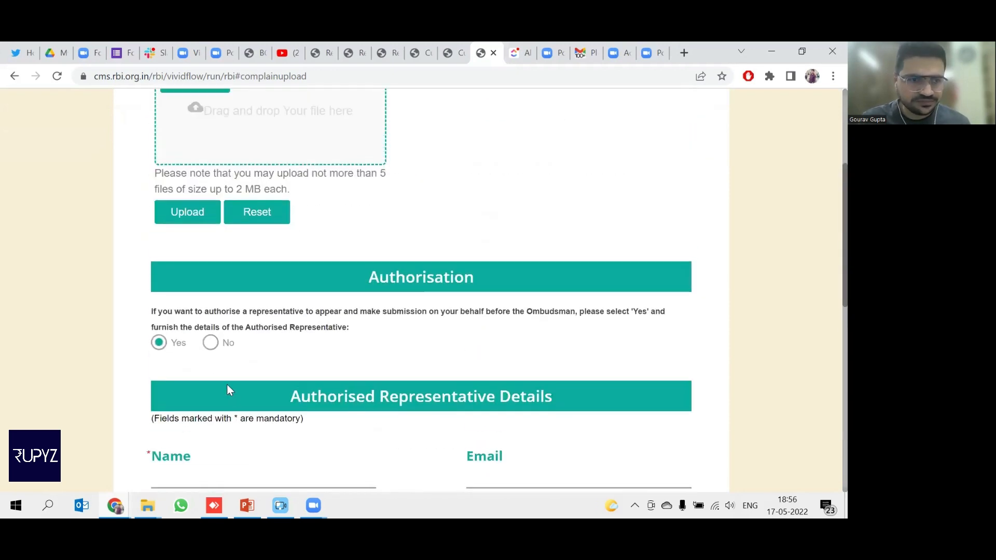
click(209, 345)
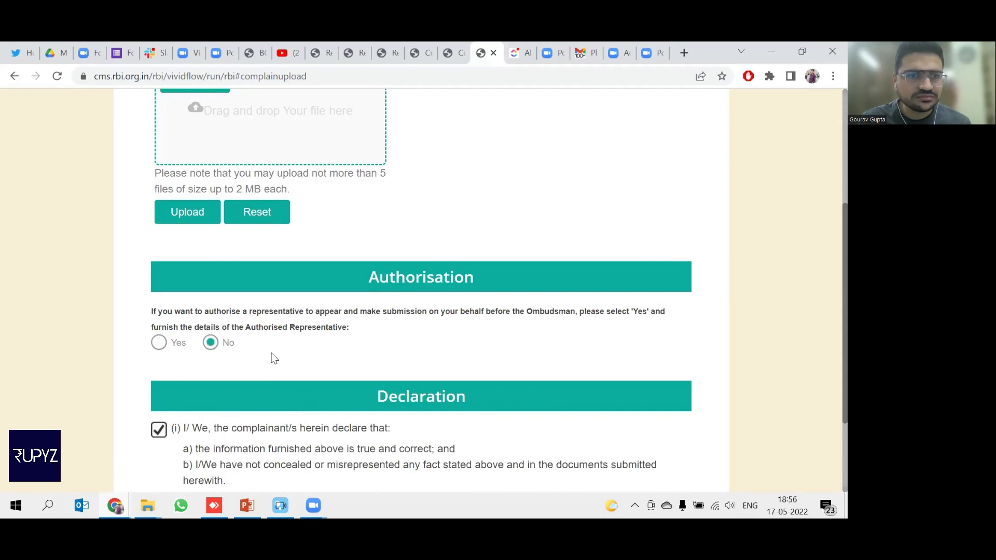
scroll(273, 358, down, 2)
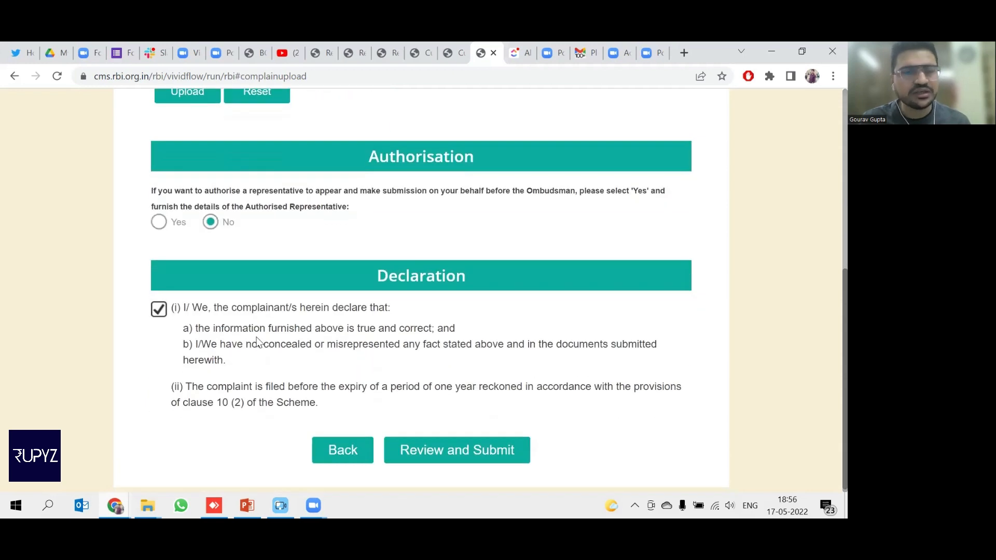